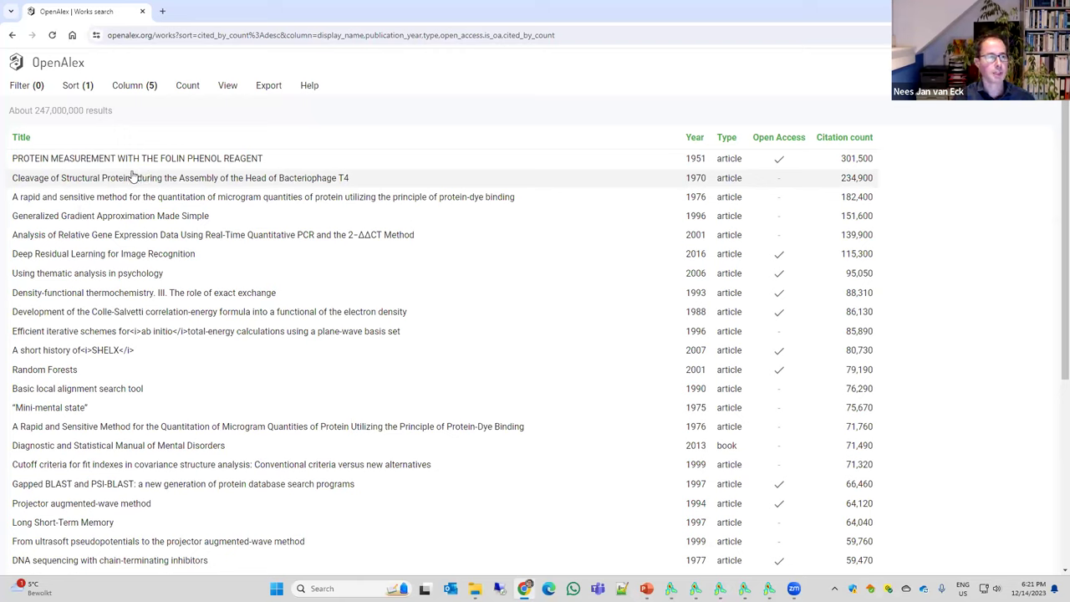
Step: Filter the works by author, searching for the researcher's name and selecting the first match
{"action": "left_click", "coordinate": [29, 89]}
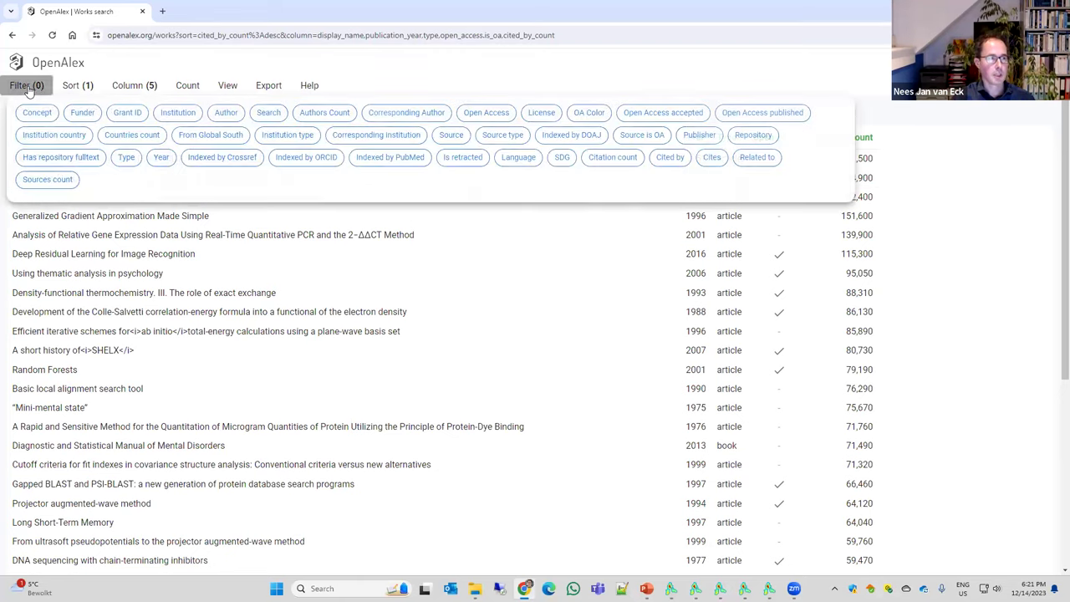
{"action": "left_click", "coordinate": [225, 115]}
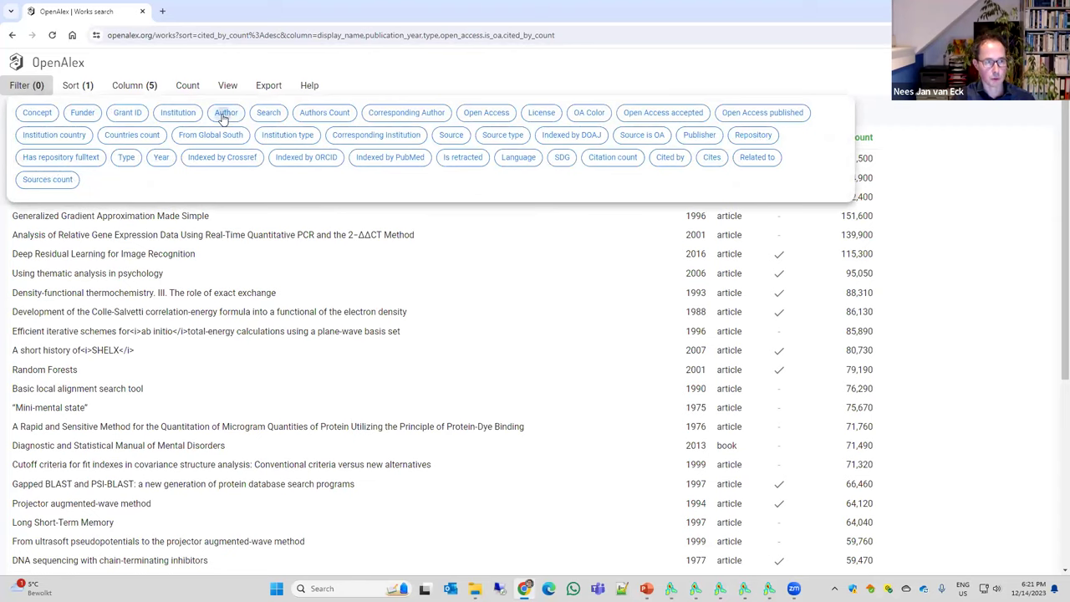
{"action": "type", "text": "nee"}
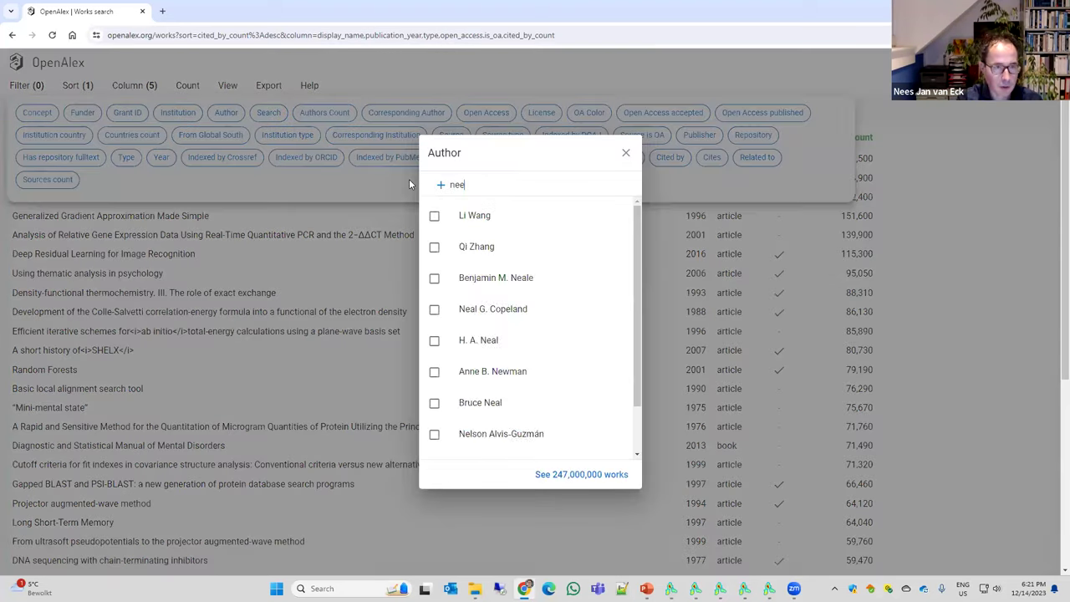
{"action": "type", "text": "s jan"}
{"action": "left_click", "coordinate": [431, 216]}
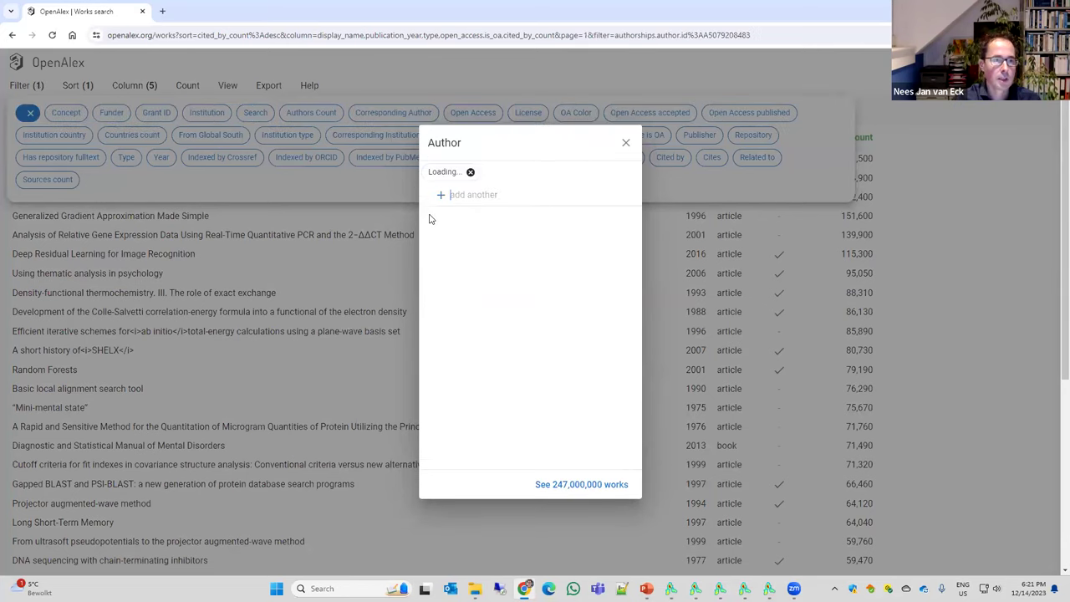
{"action": "left_click", "coordinate": [607, 486]}
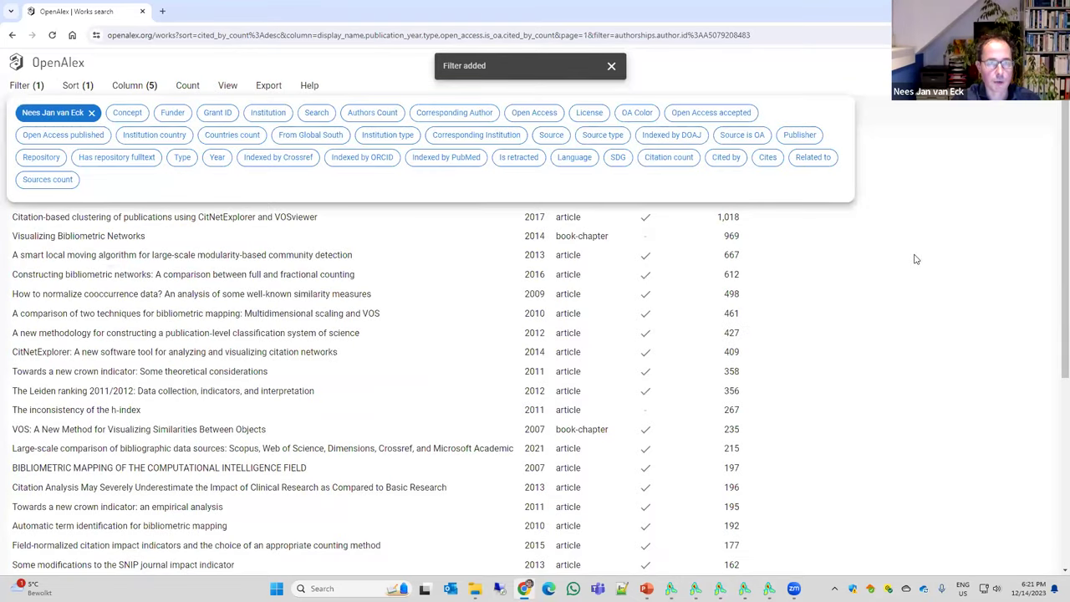
{"action": "left_click", "coordinate": [891, 254]}
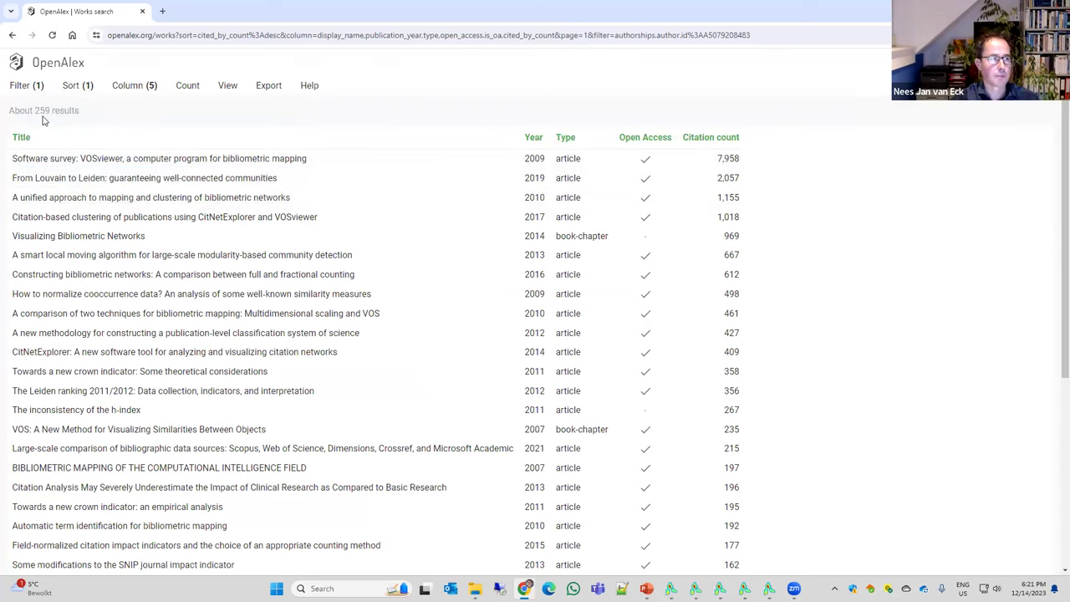
Step: Add a source type filter limiting the author's works to journal publications
{"action": "left_click", "coordinate": [38, 87]}
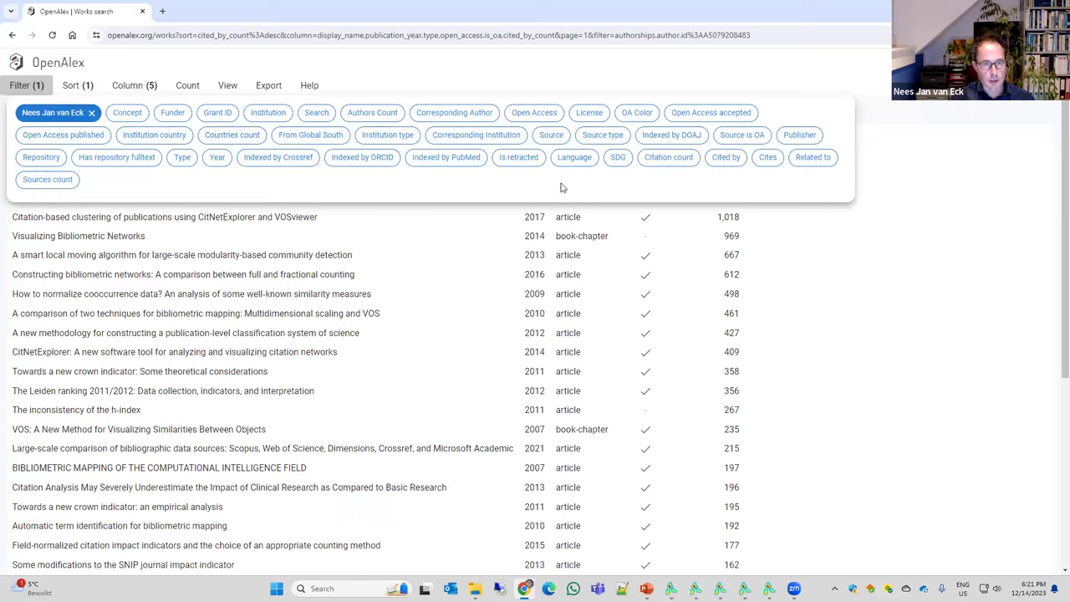
{"action": "left_click", "coordinate": [603, 135]}
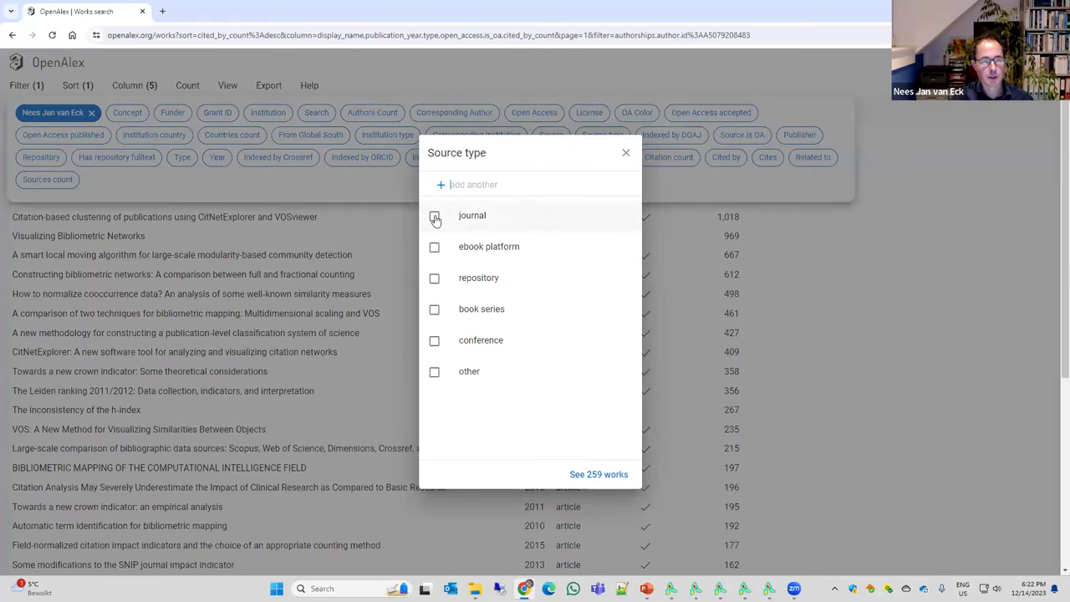
{"action": "left_click", "coordinate": [434, 218]}
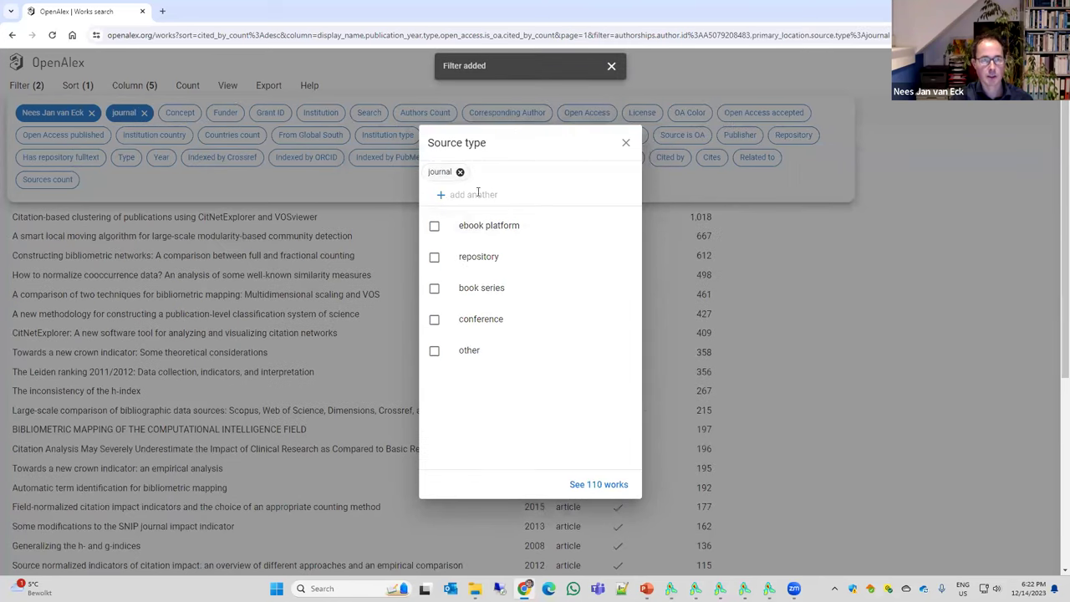
{"action": "left_click", "coordinate": [598, 485]}
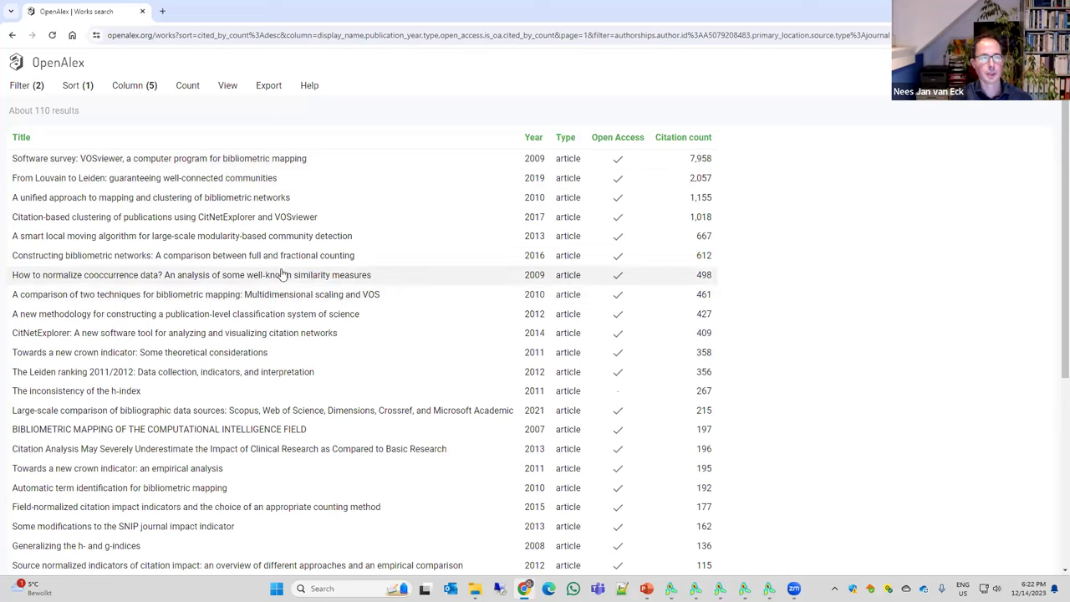
Step: Show the API call for the filtered works and copy its URL
{"action": "left_click", "coordinate": [231, 88]}
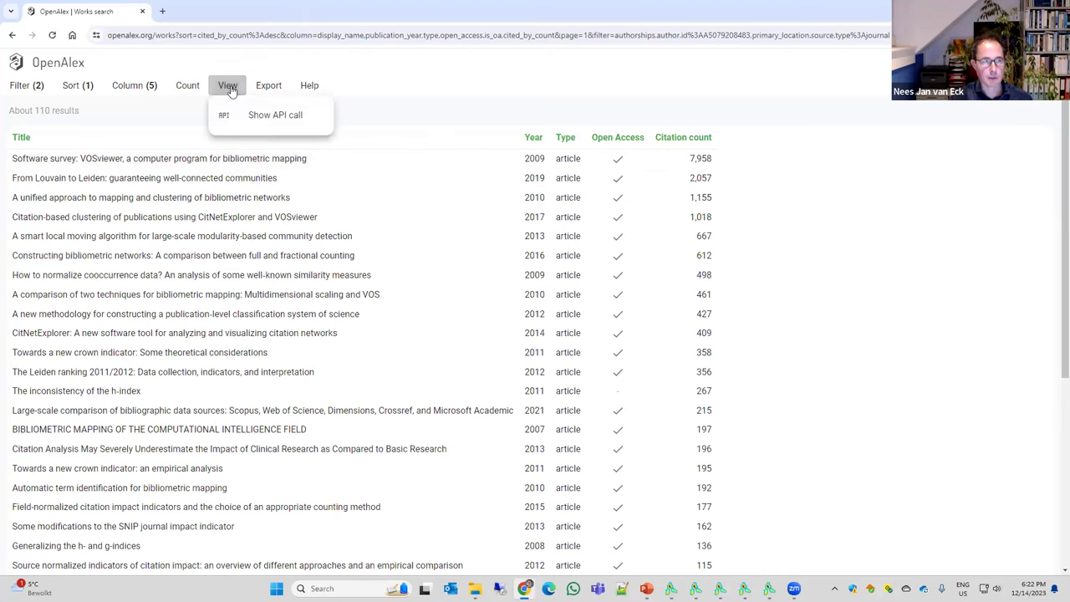
{"action": "left_click", "coordinate": [273, 115]}
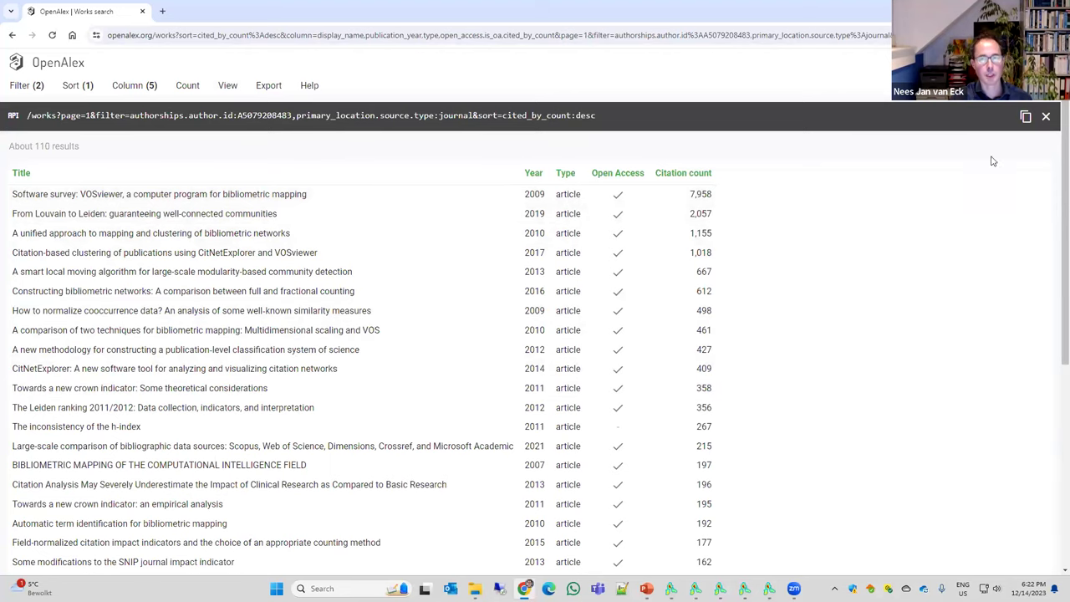
{"action": "left_click", "coordinate": [1026, 118]}
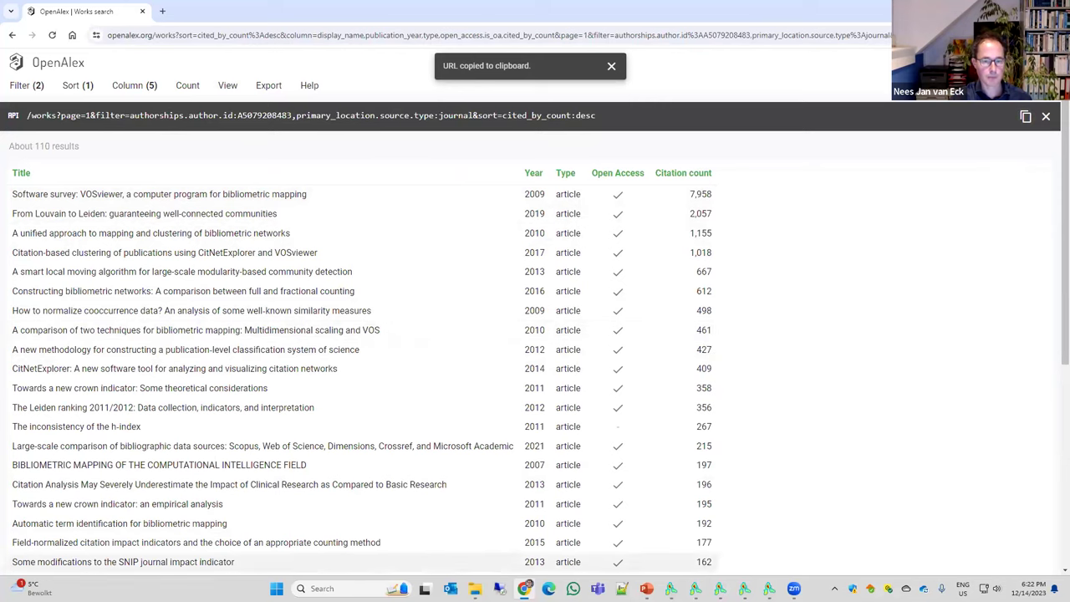
Step: Switch to VOSviewer and start a new map based on bibliographic data, with the data downloaded through an API
{"action": "mouse_move", "coordinate": [671, 588]}
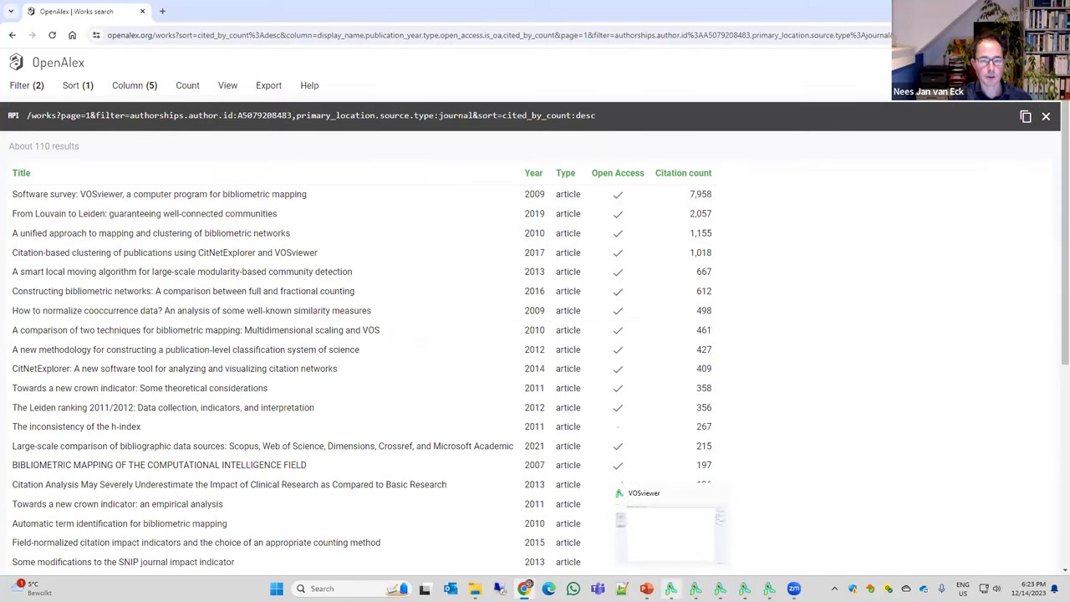
{"action": "left_click", "coordinate": [671, 588]}
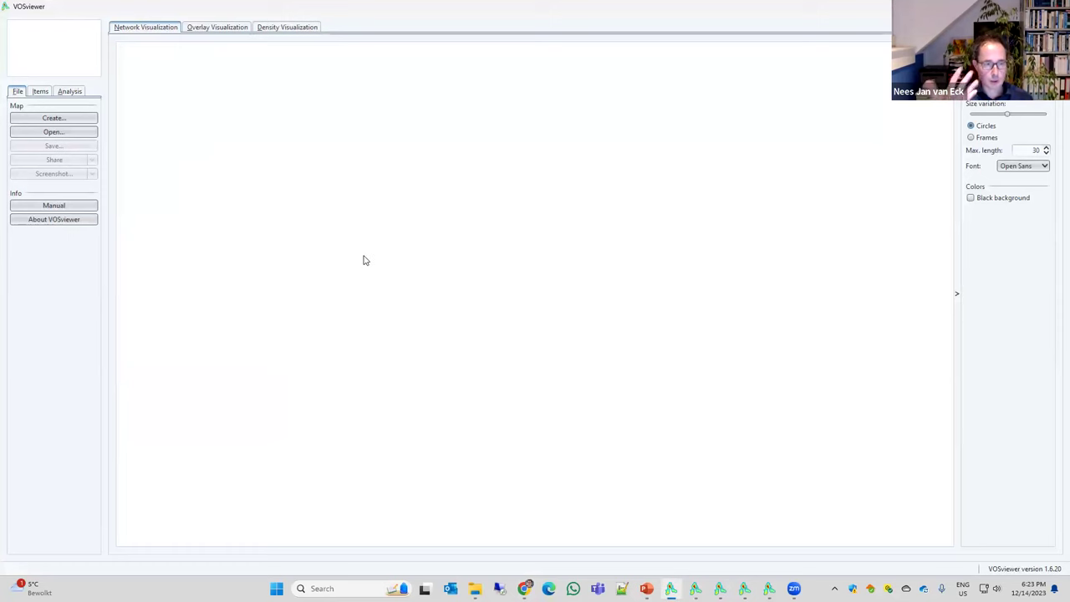
{"action": "left_click", "coordinate": [79, 120]}
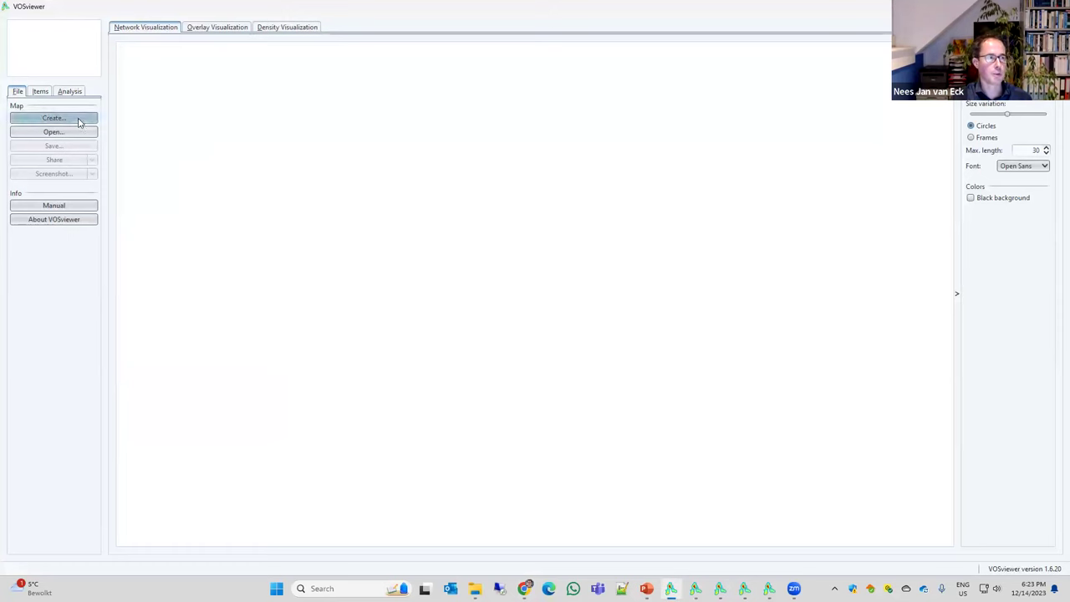
{"action": "left_click", "coordinate": [79, 120]}
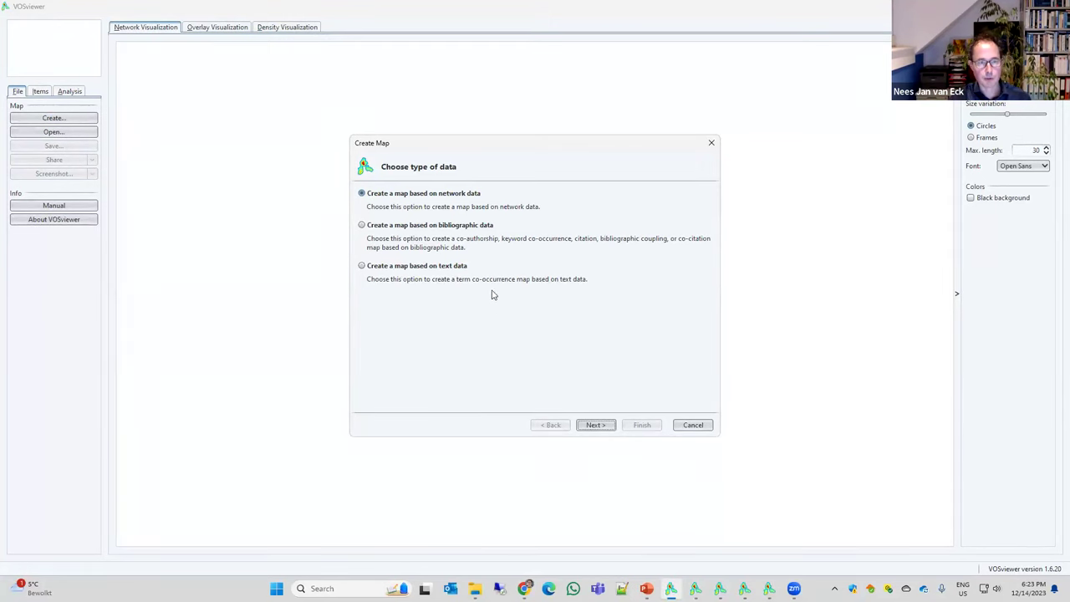
{"action": "left_click", "coordinate": [411, 230]}
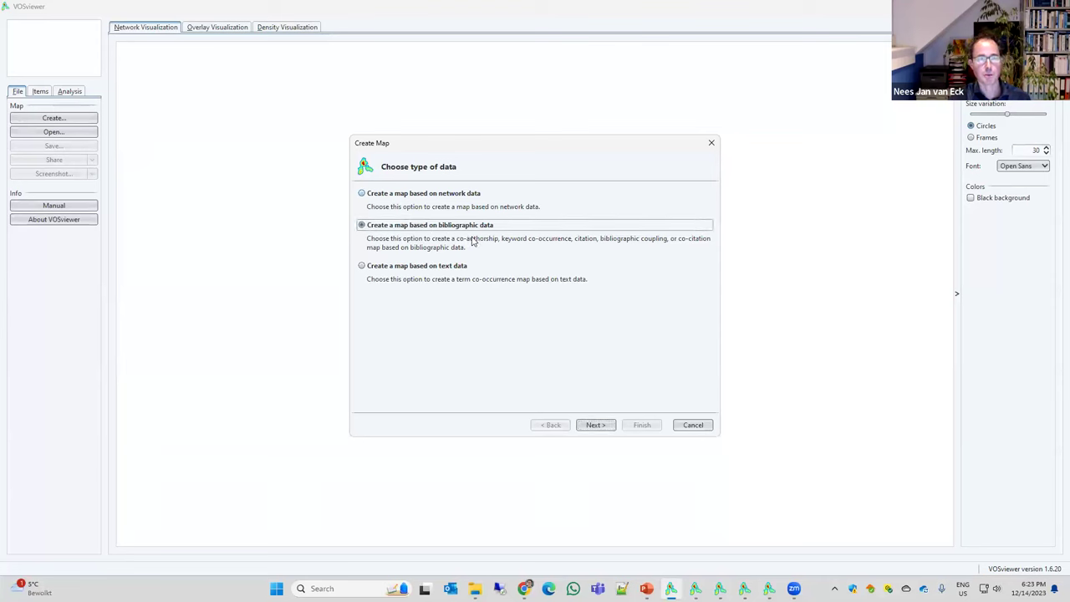
{"action": "left_click", "coordinate": [592, 427]}
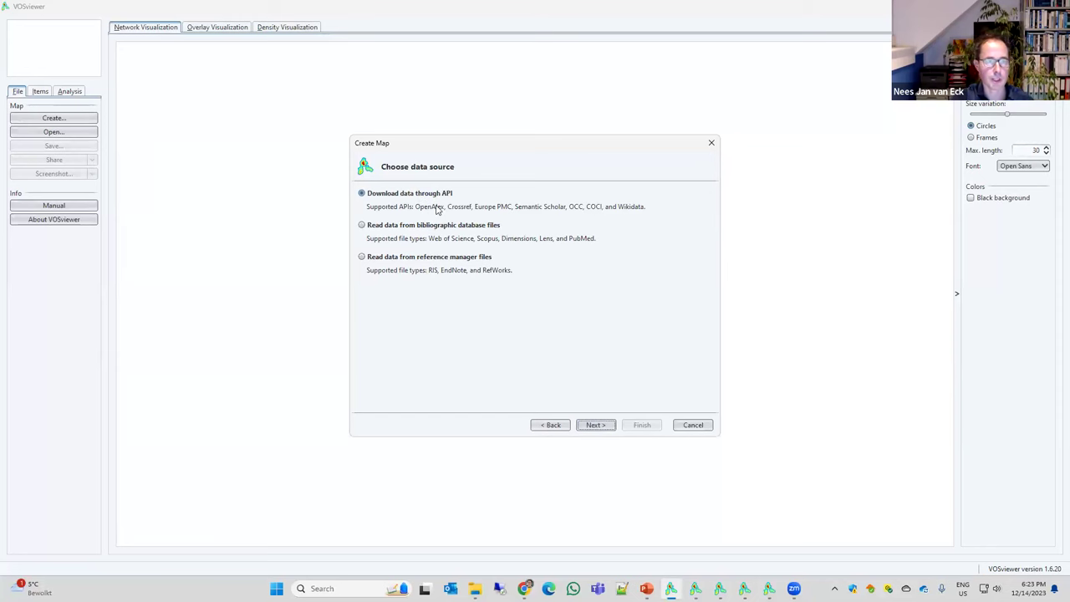
{"action": "left_click", "coordinate": [596, 425]}
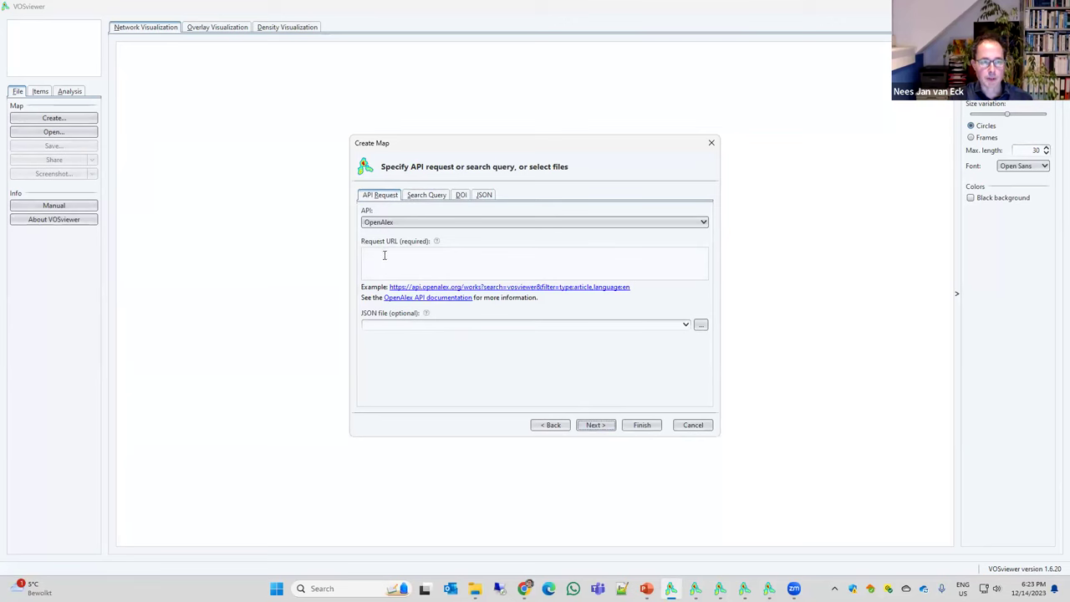
{"action": "left_click", "coordinate": [417, 195]}
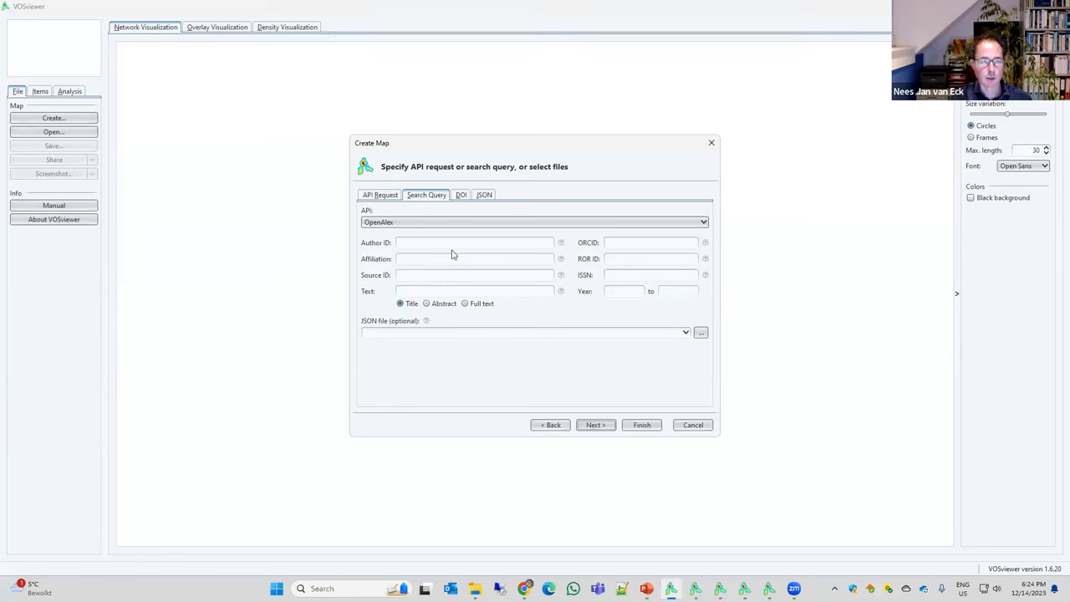
{"action": "left_click", "coordinate": [461, 196]}
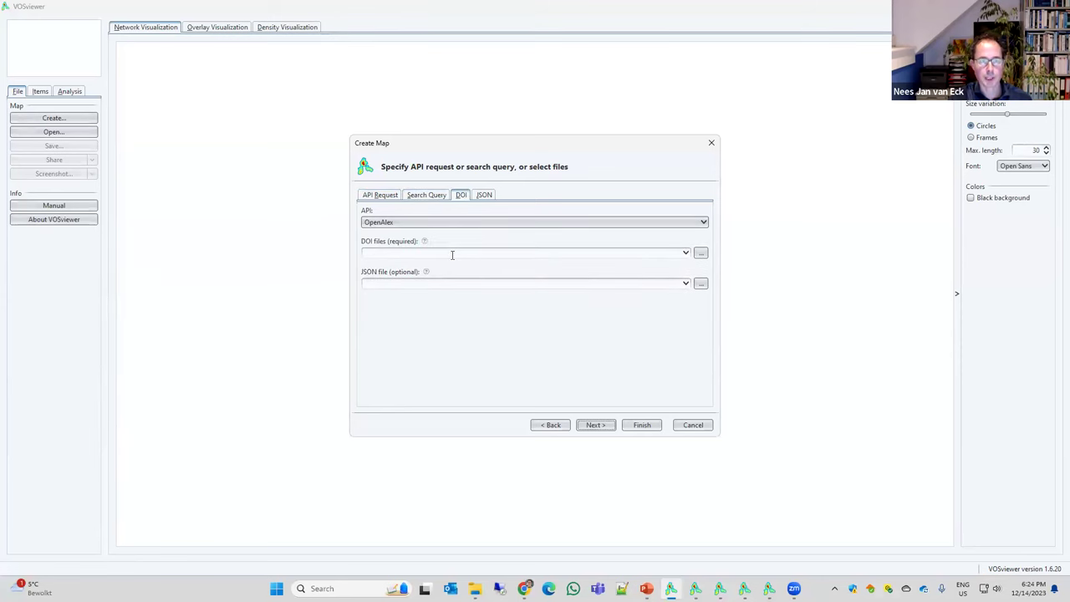
{"action": "left_click", "coordinate": [483, 195]}
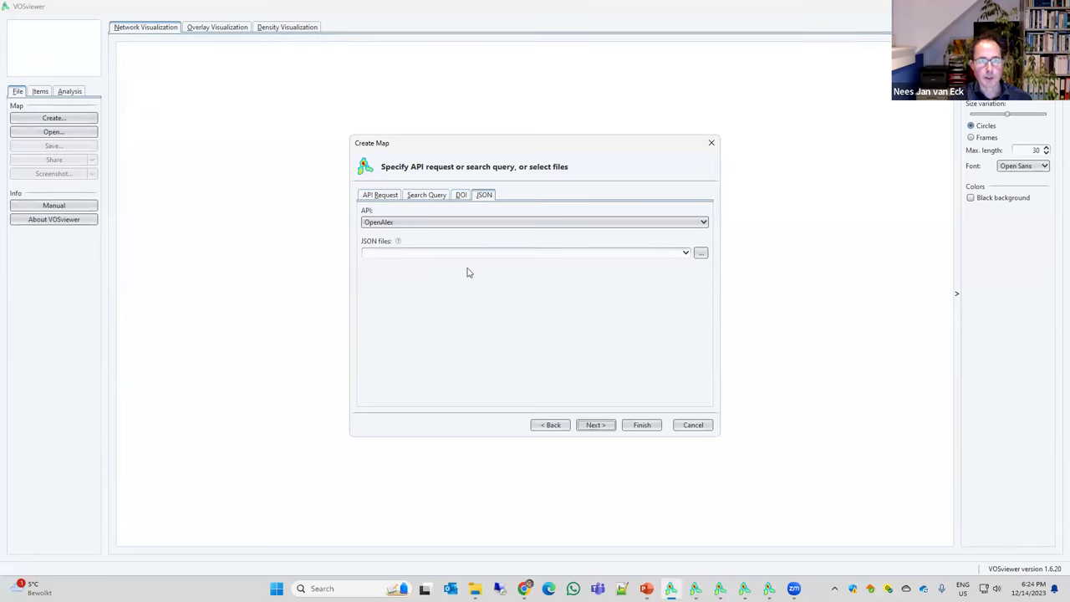
{"action": "left_click", "coordinate": [391, 197]}
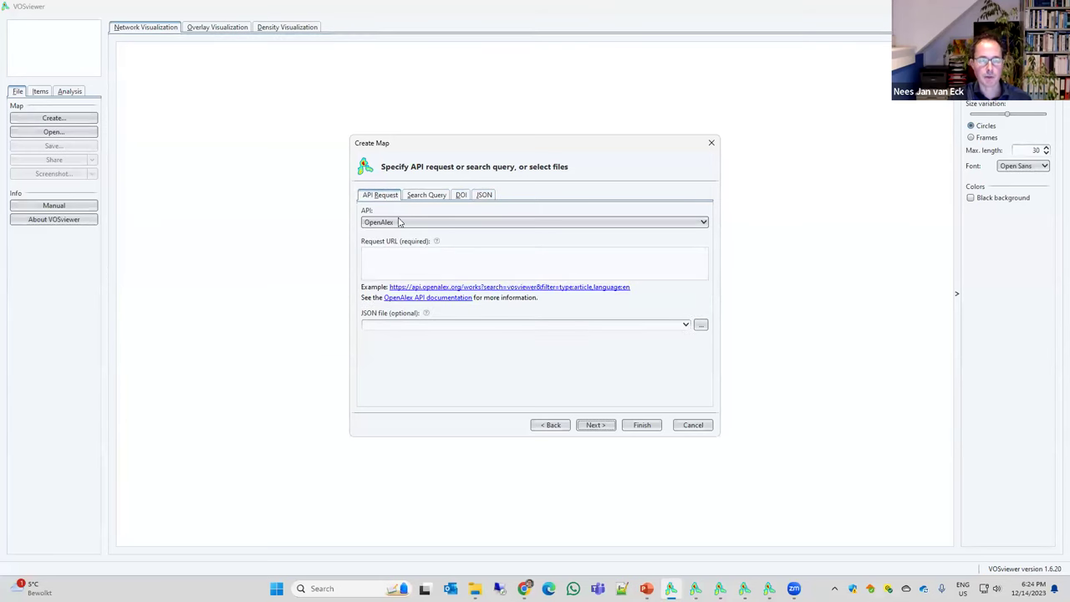
Step: Paste the copied URL as the OpenAlex API request, retrieve the documents, and accept all of them after checking the list
{"action": "left_click", "coordinate": [401, 259]}
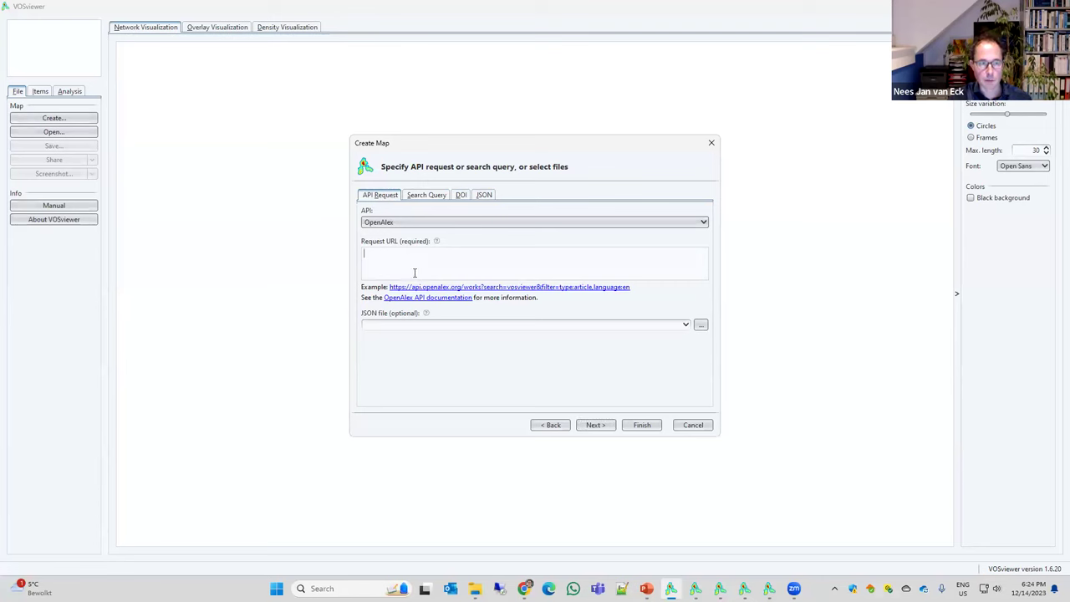
{"action": "key", "text": "ctrl+v"}
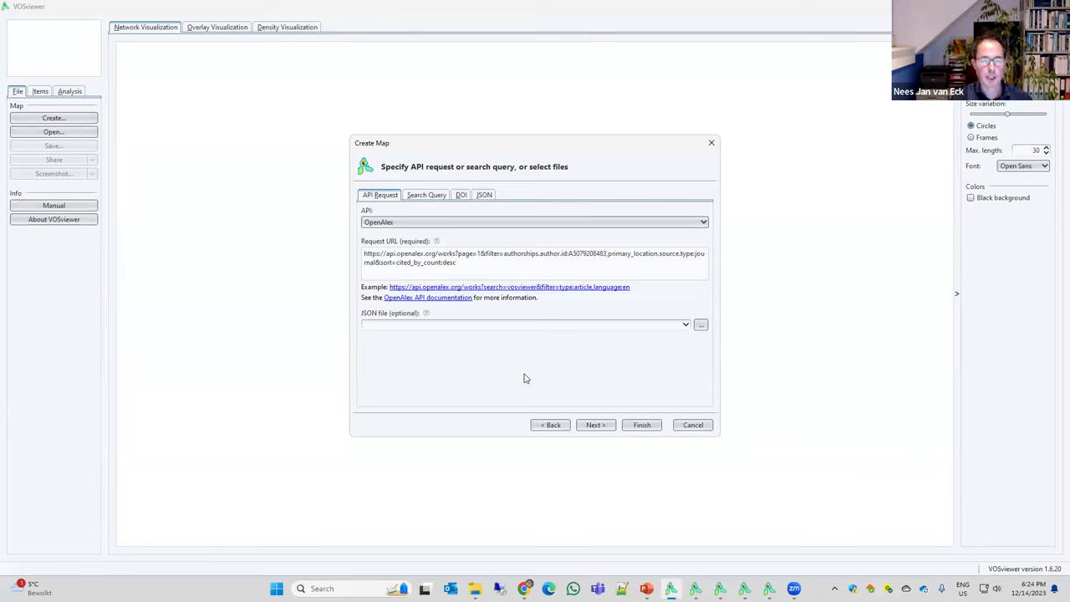
{"action": "left_click", "coordinate": [593, 424]}
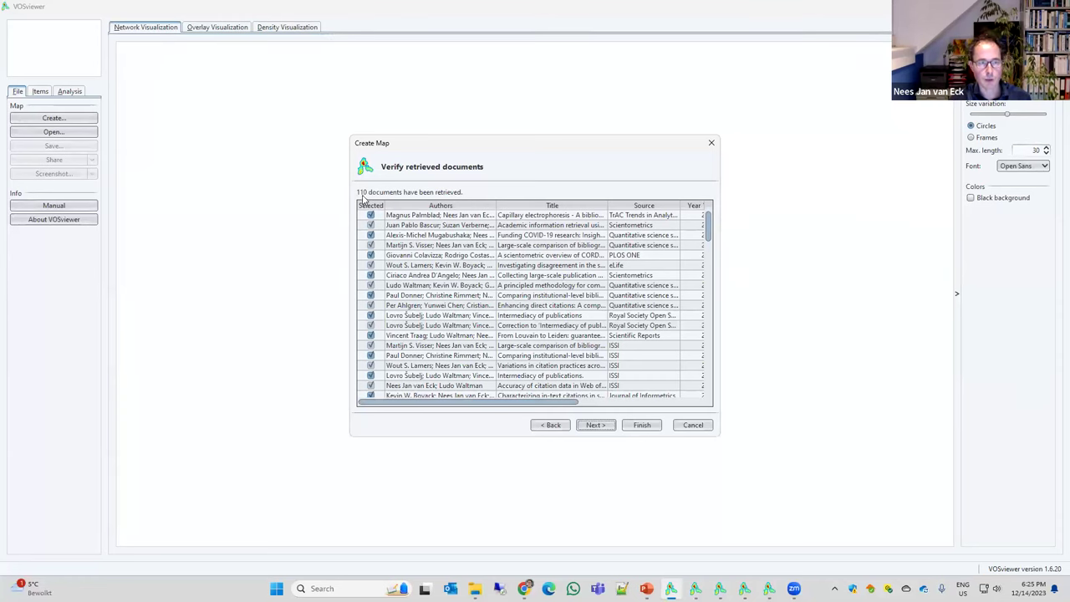
{"action": "scroll", "coordinate": [709, 232], "scroll_direction": "down", "scroll_amount": 20}
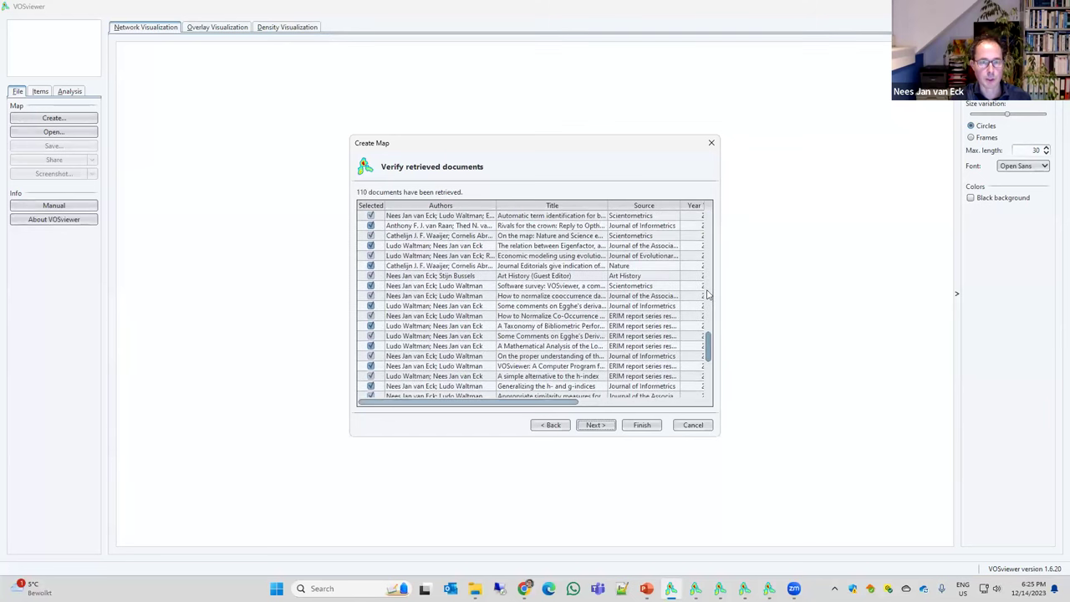
{"action": "scroll", "coordinate": [706, 294], "scroll_direction": "up", "scroll_amount": 20}
{"action": "left_click", "coordinate": [595, 425]}
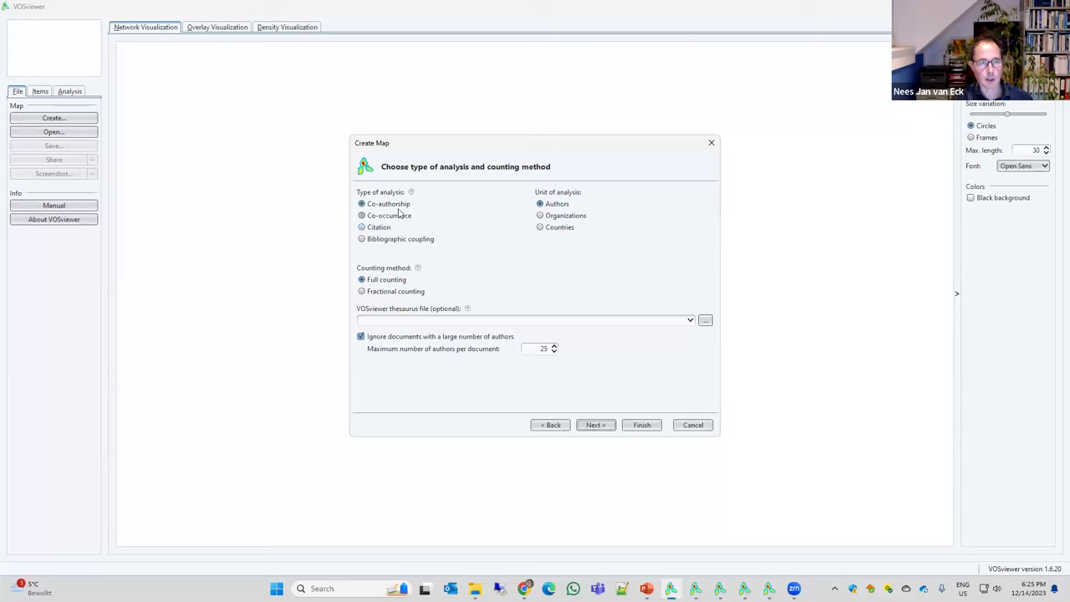
Step: Create a co-authorship map of authors with full counting and a minimum of 1 document per author, keeping all 86 authors
{"action": "left_click", "coordinate": [595, 425]}
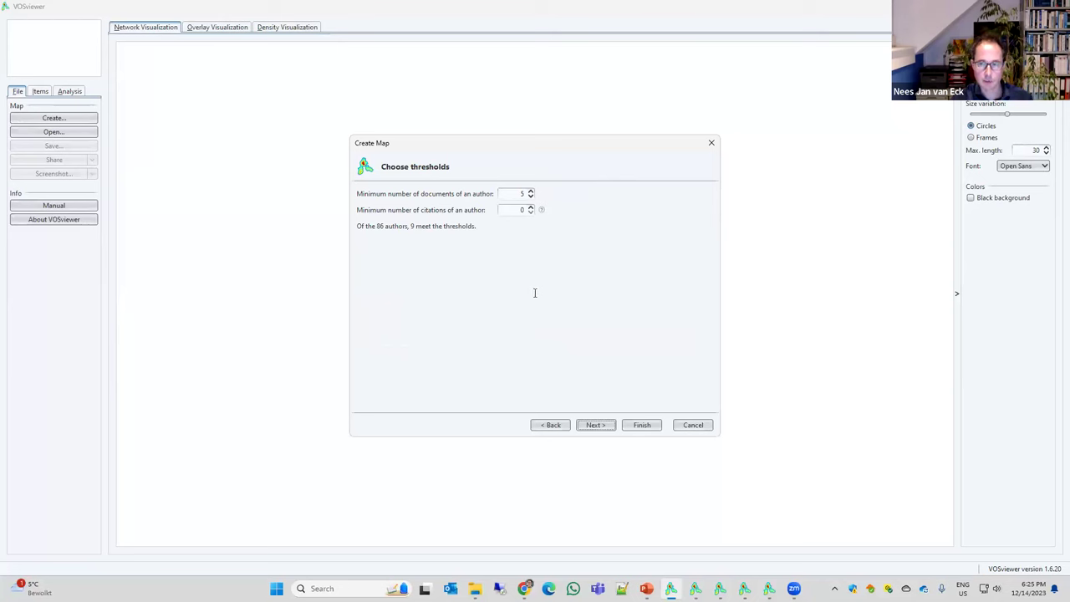
{"action": "left_click", "coordinate": [530, 197]}
{"action": "left_click", "coordinate": [530, 197]}
{"action": "left_click", "coordinate": [530, 197]}
{"action": "left_click", "coordinate": [529, 197]}
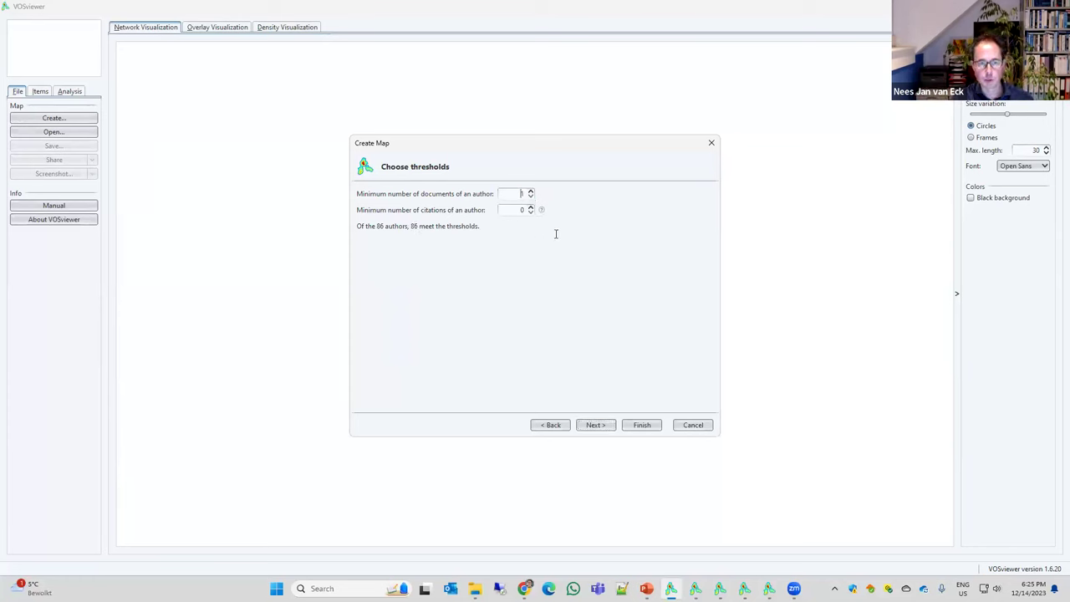
{"action": "left_click", "coordinate": [594, 425]}
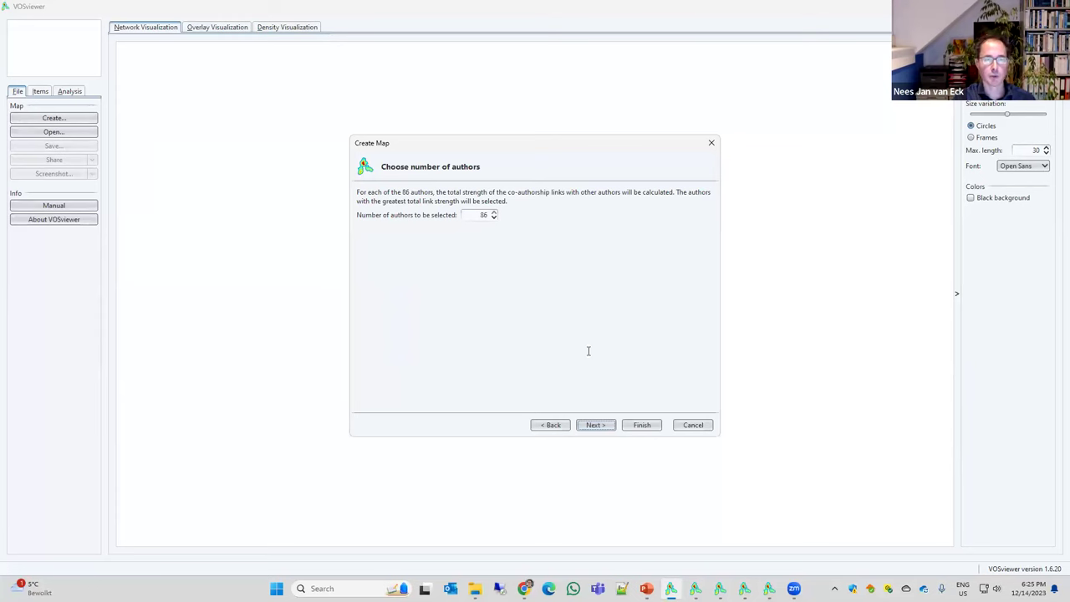
{"action": "left_click", "coordinate": [595, 424]}
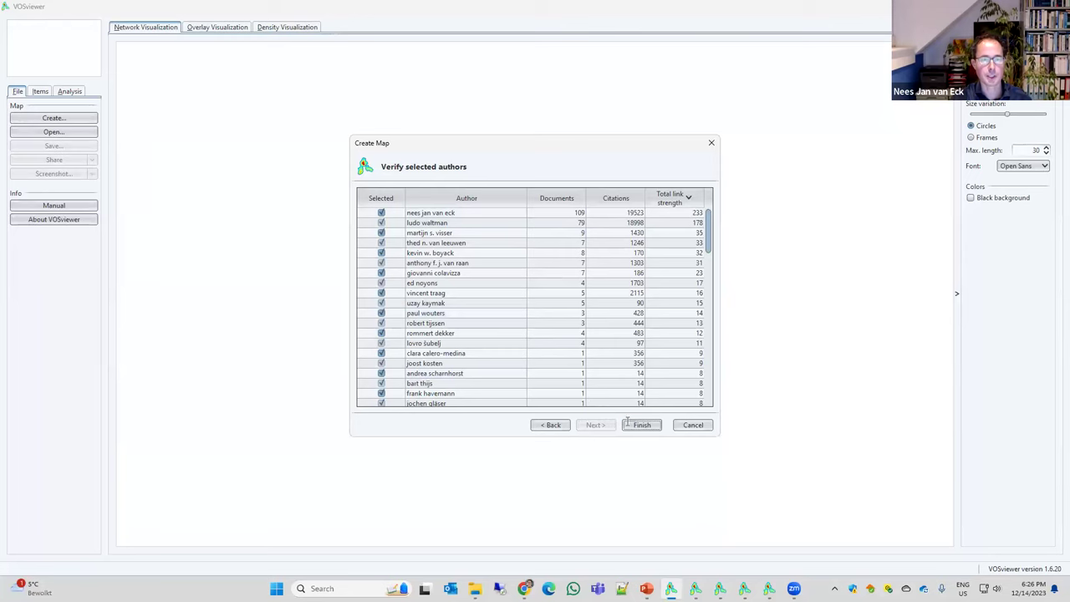
{"action": "left_click", "coordinate": [641, 424]}
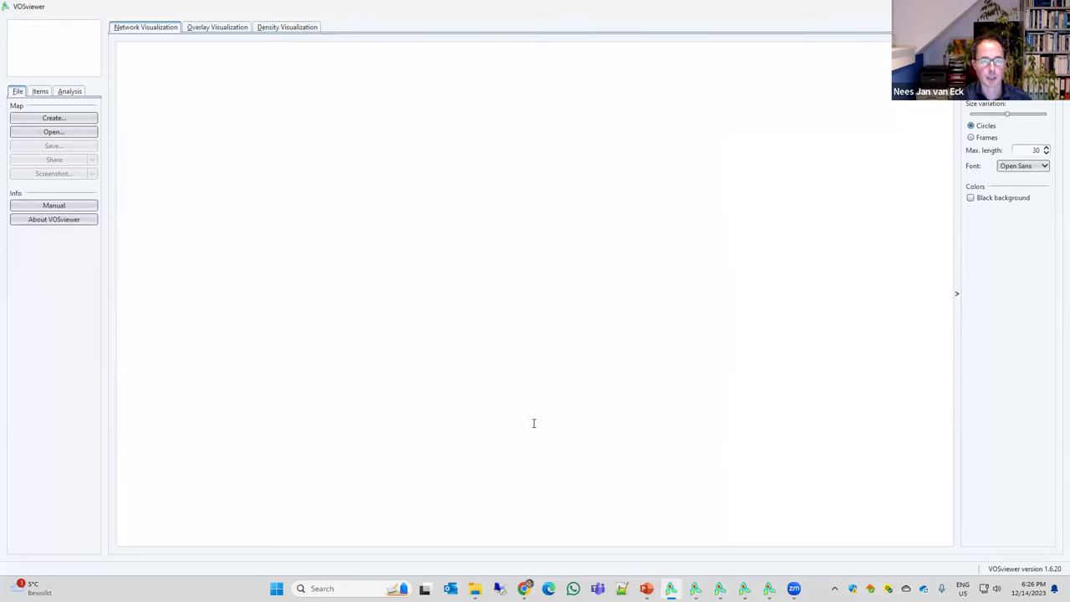
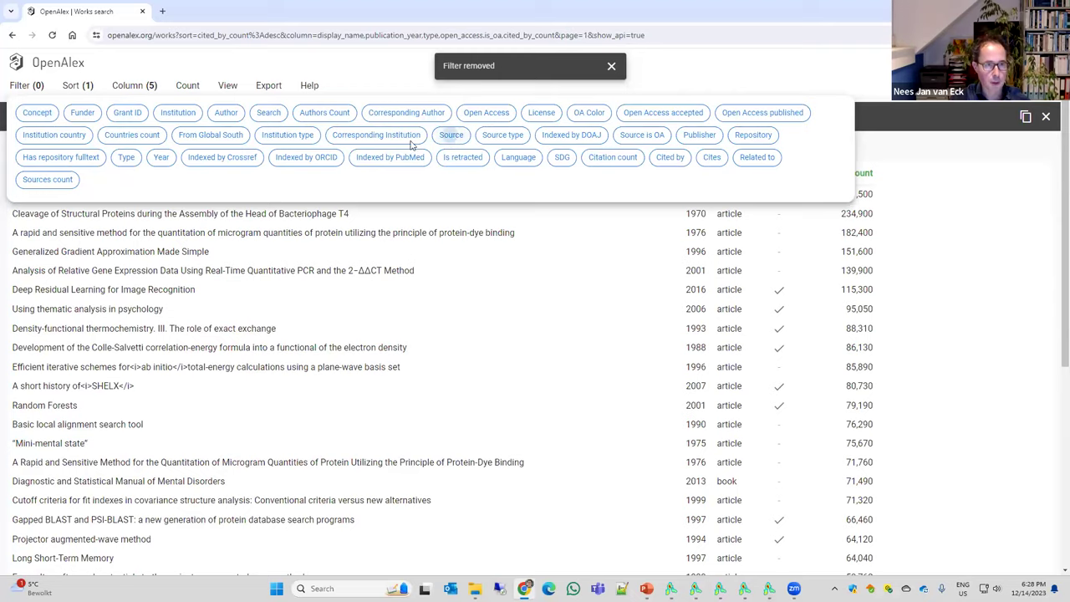
Step: Filter the works by the sources Scientometrics and Journal of Informetrics
{"action": "type", "text": "scien"}
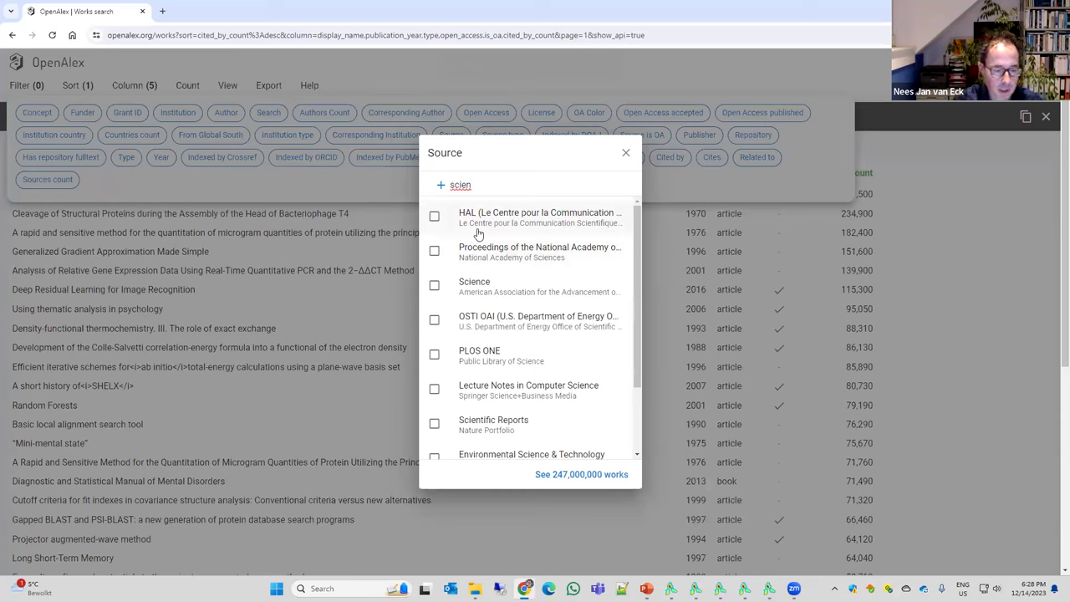
{"action": "type", "text": "to"}
{"action": "left_click", "coordinate": [434, 215]}
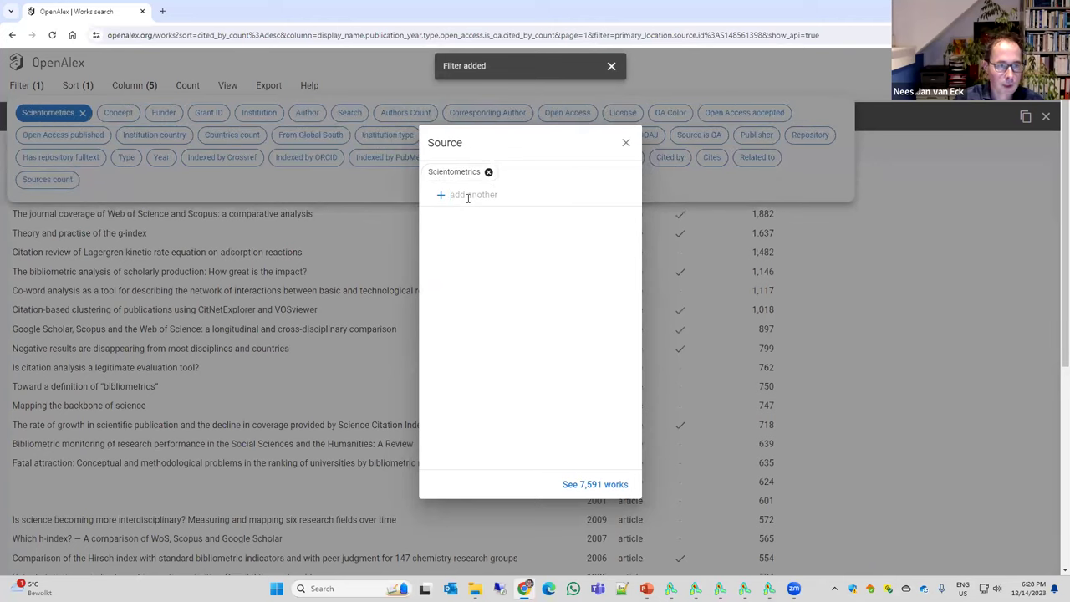
{"action": "type", "text": "journal of inform"}
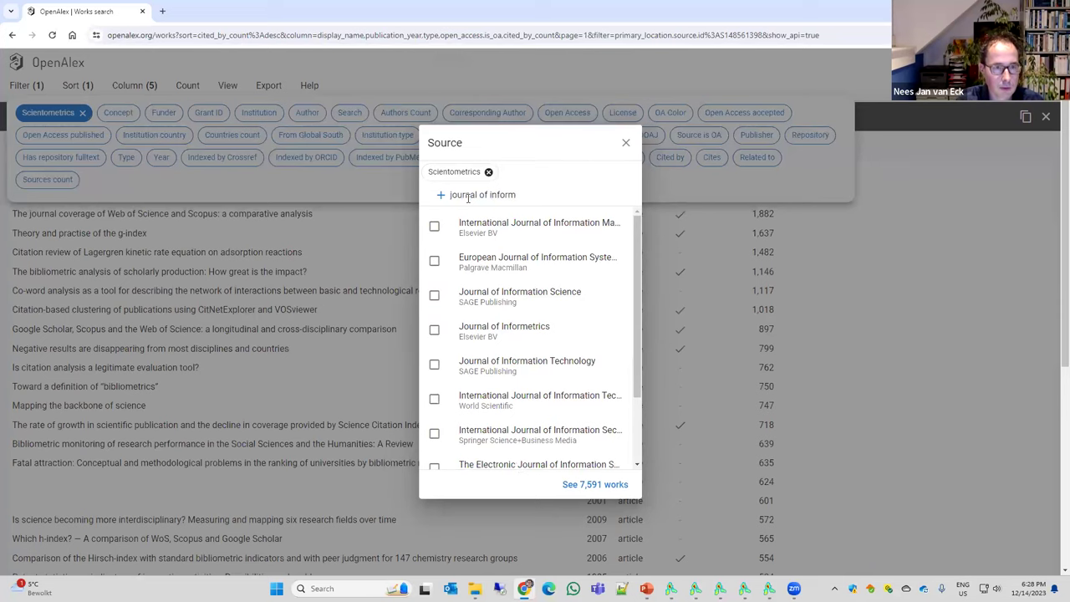
{"action": "type", "text": "e"}
{"action": "left_click", "coordinate": [466, 230]}
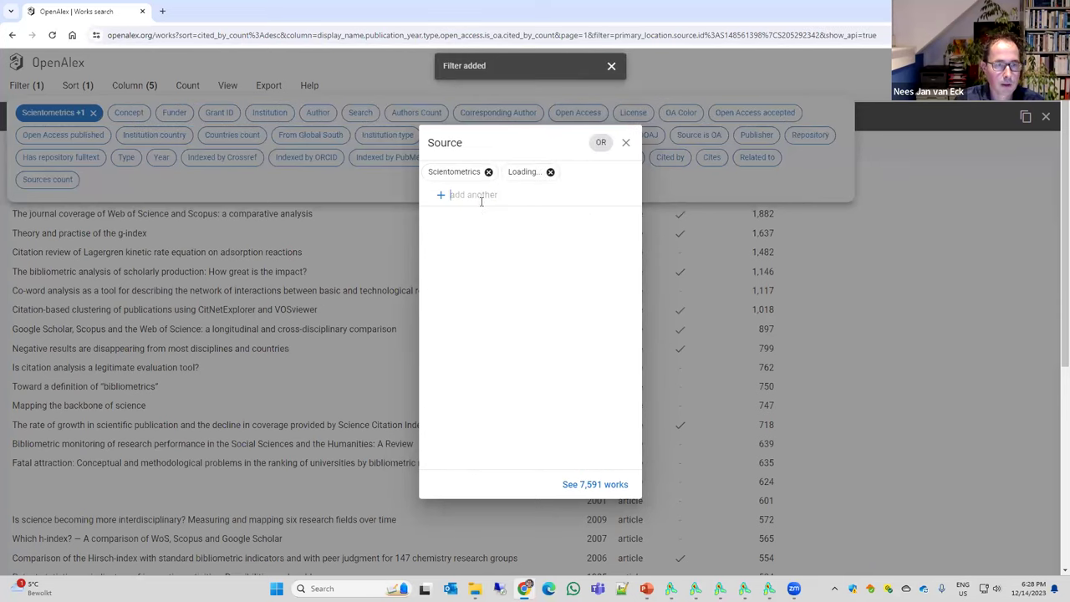
Step: Add Quantitative science studies to the source filter, then show the matching works and copy the API call's URL
{"action": "left_click", "coordinate": [483, 195]}
{"action": "type", "text": "q"}
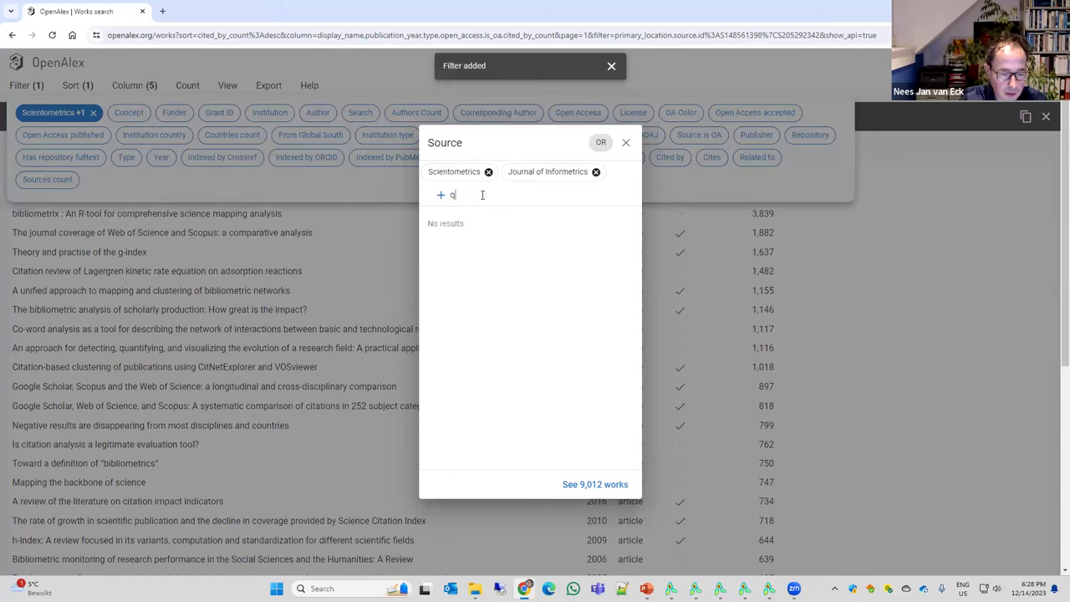
{"action": "type", "text": "uantitative s"}
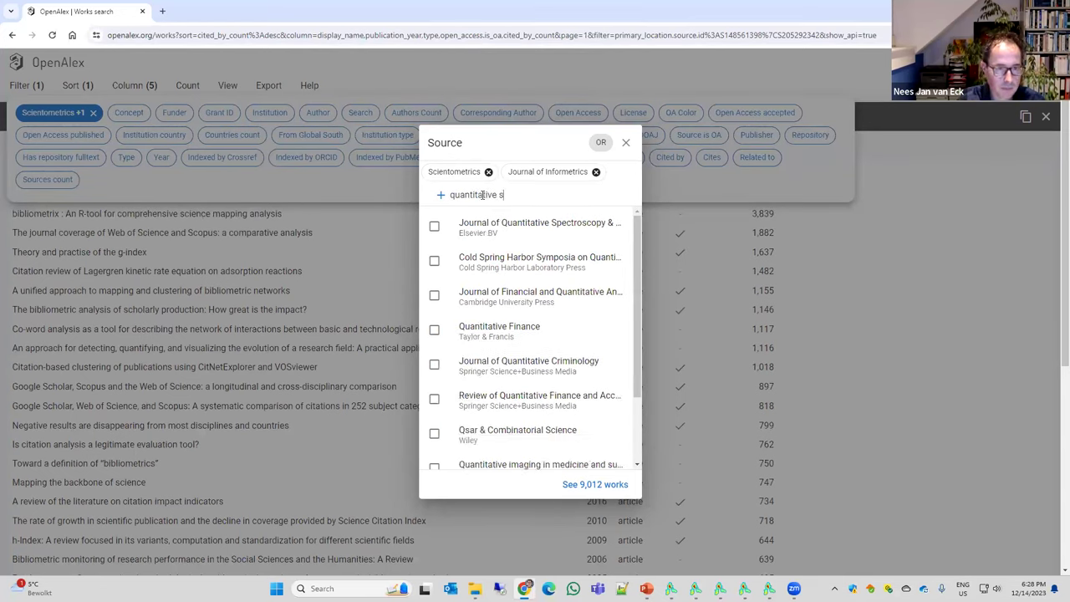
{"action": "type", "text": "cien"}
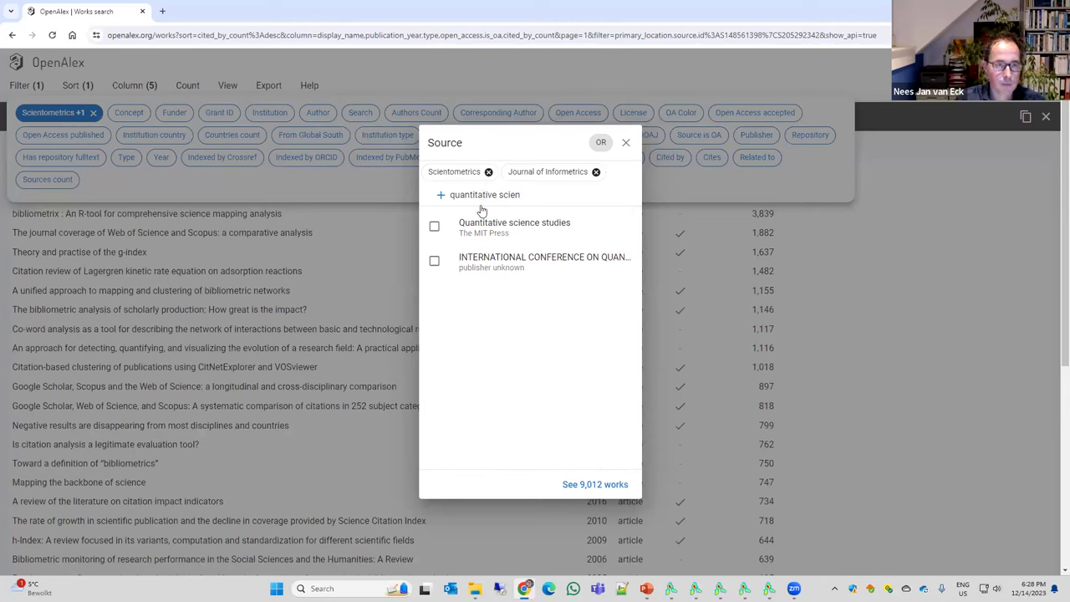
{"action": "left_click", "coordinate": [434, 227]}
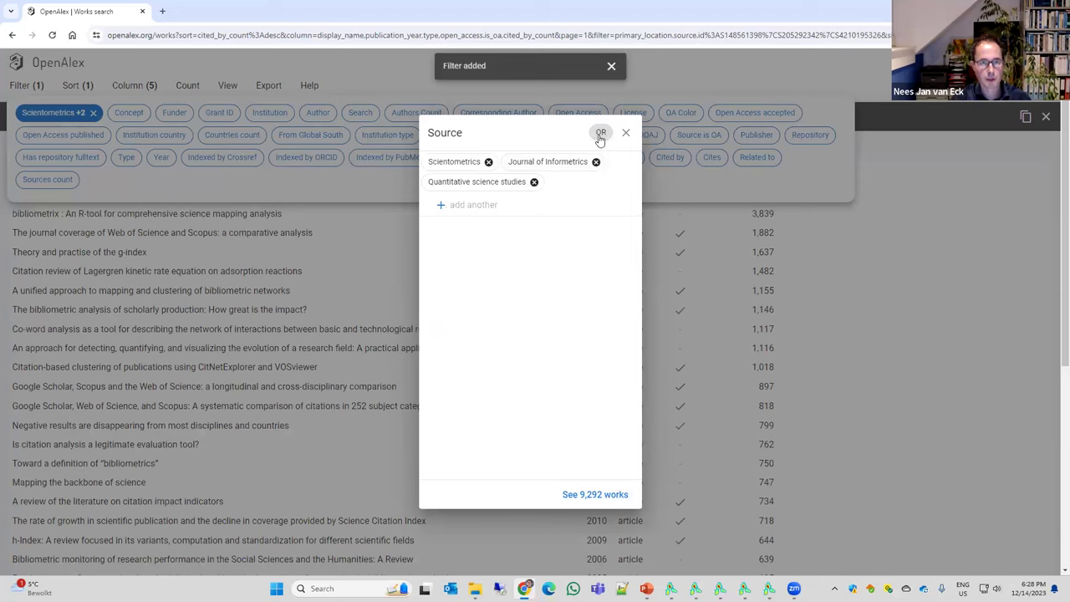
{"action": "left_click", "coordinate": [599, 499]}
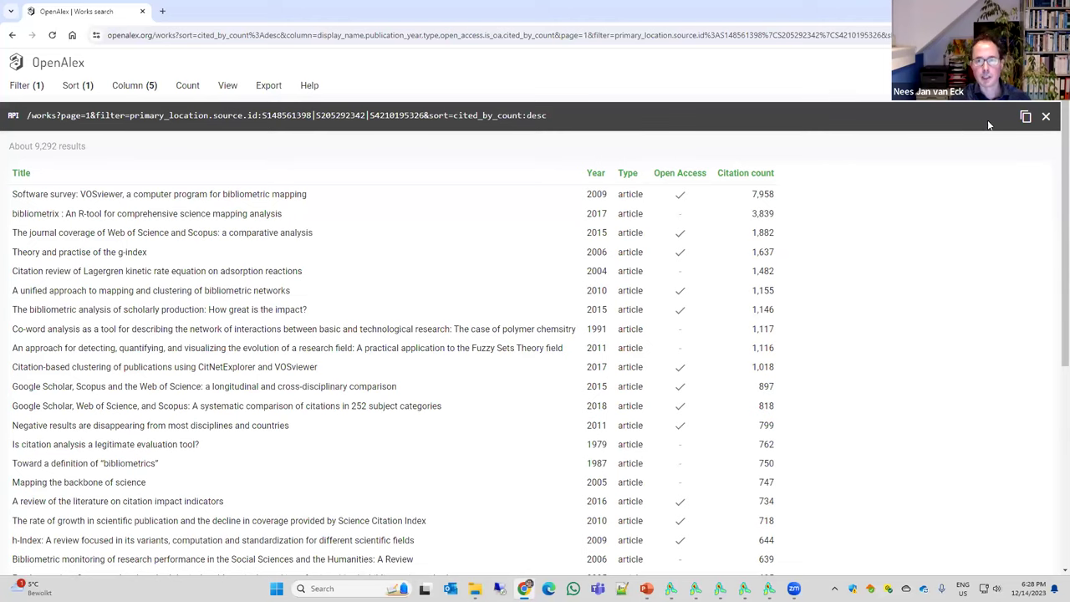
{"action": "left_click", "coordinate": [1025, 117]}
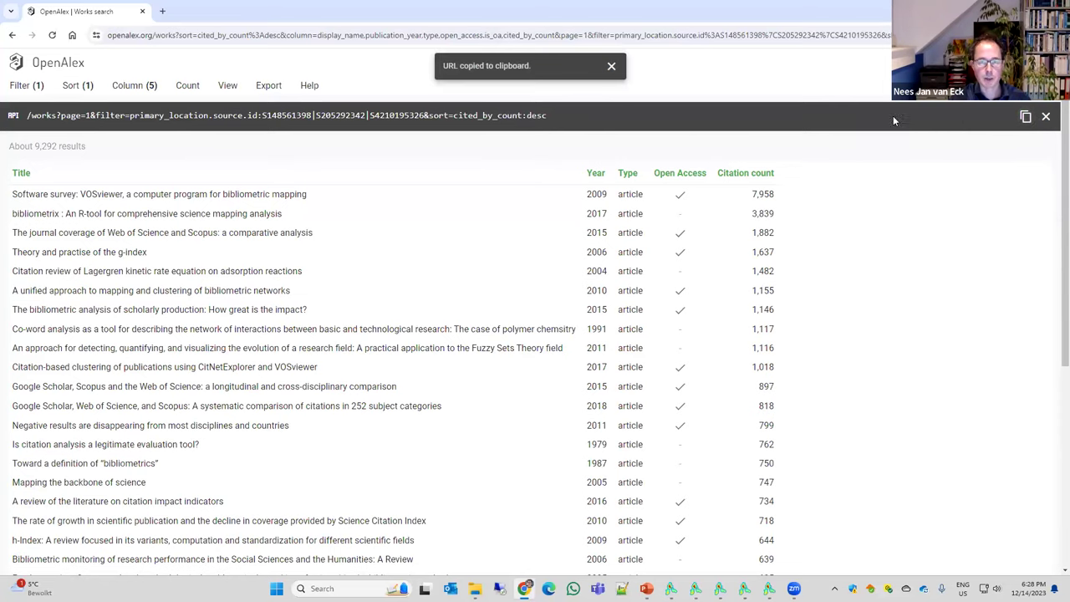
Step: Switch to an empty VOSviewer window and start a map based on bibliographic data, with the data downloaded through an API
{"action": "left_click", "coordinate": [695, 588]}
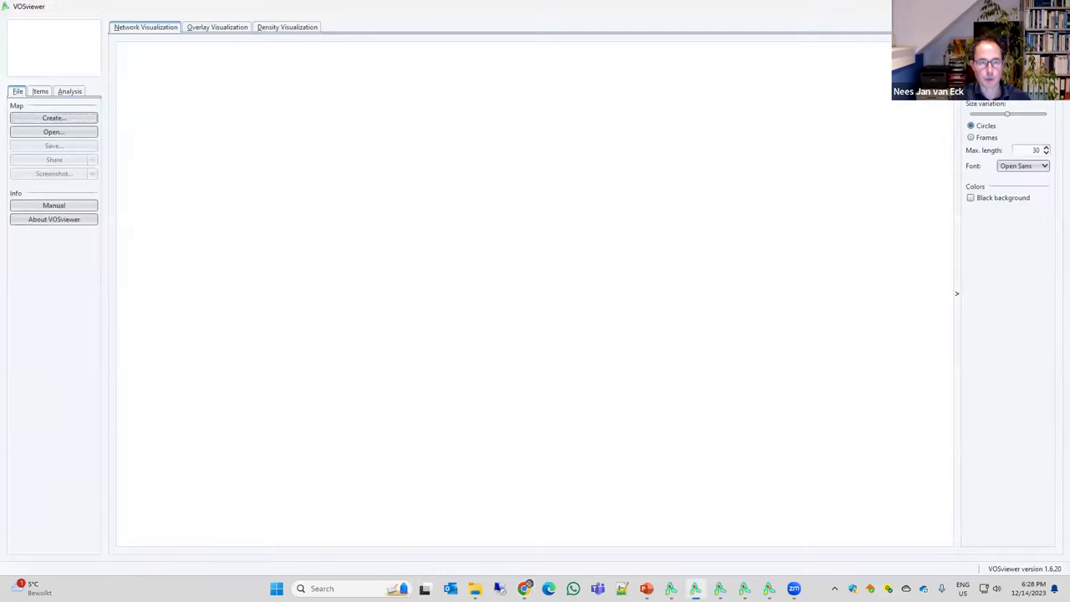
{"action": "left_click", "coordinate": [68, 121]}
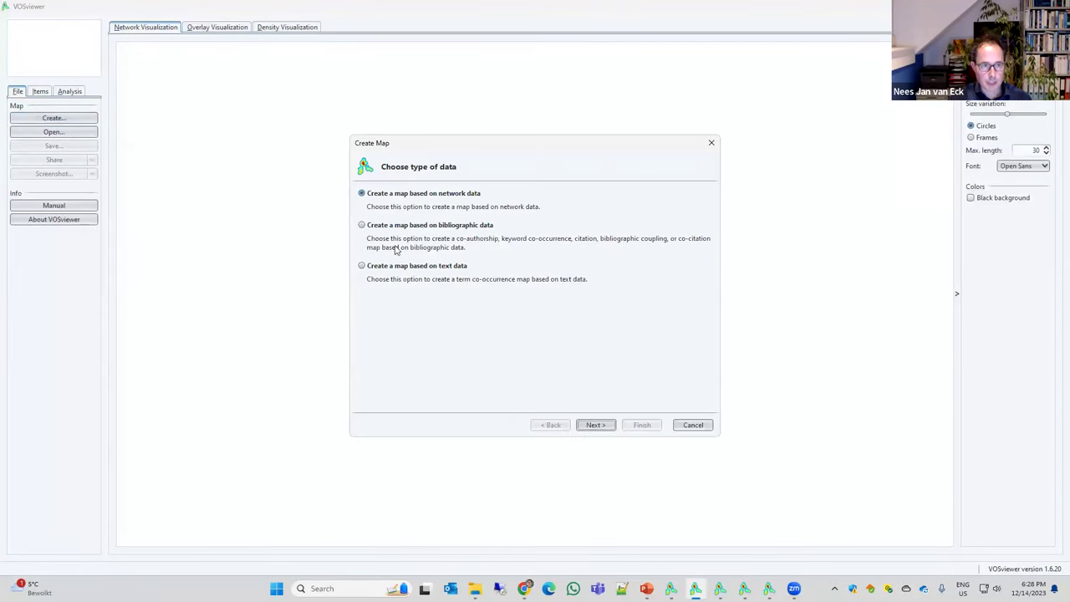
{"action": "left_click", "coordinate": [410, 225]}
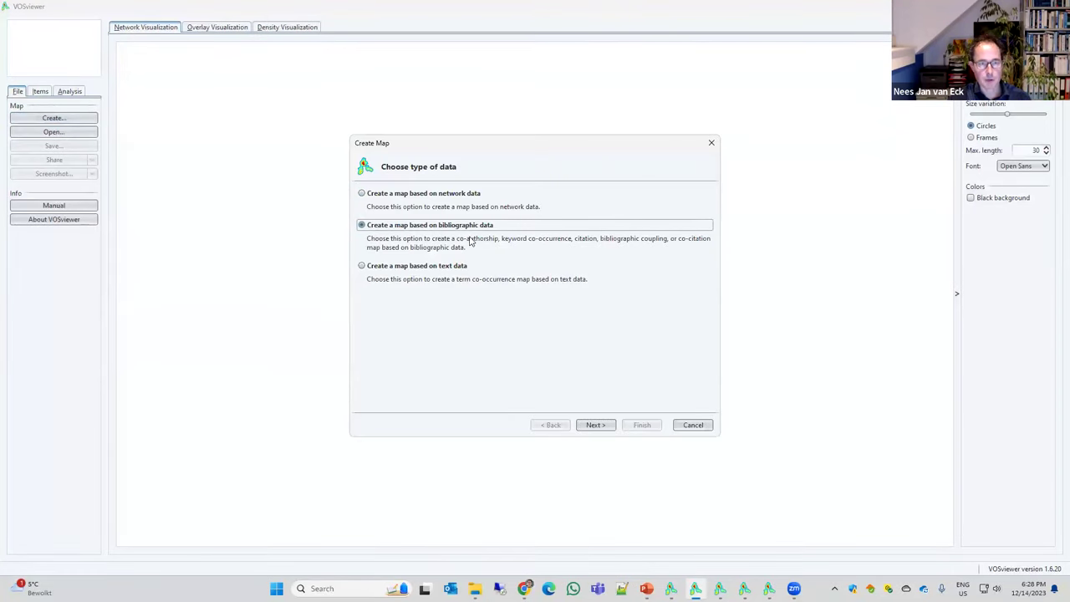
{"action": "left_click", "coordinate": [587, 427]}
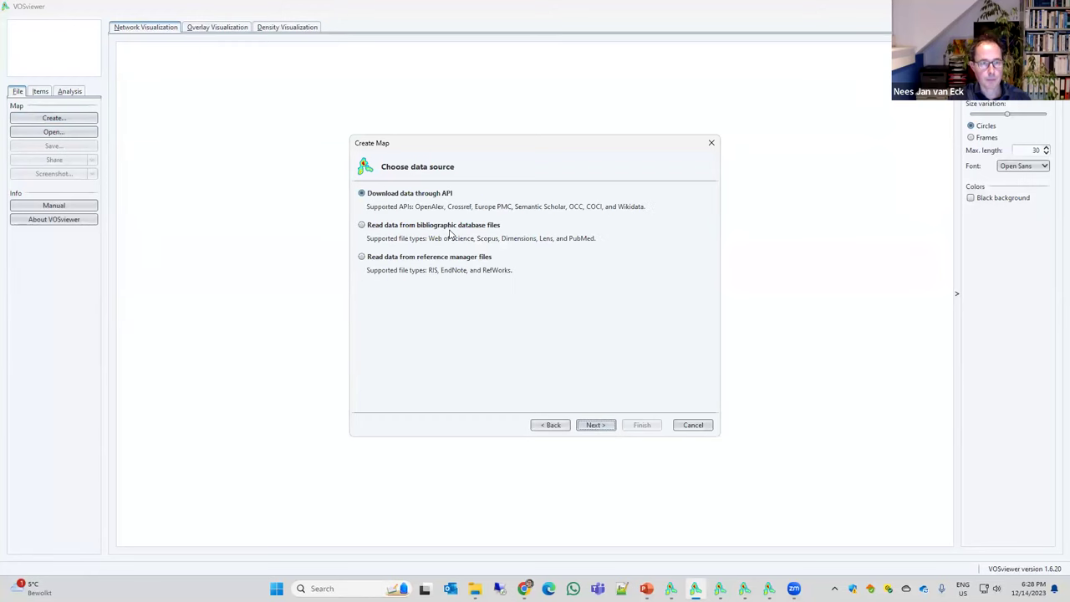
{"action": "left_click", "coordinate": [594, 426]}
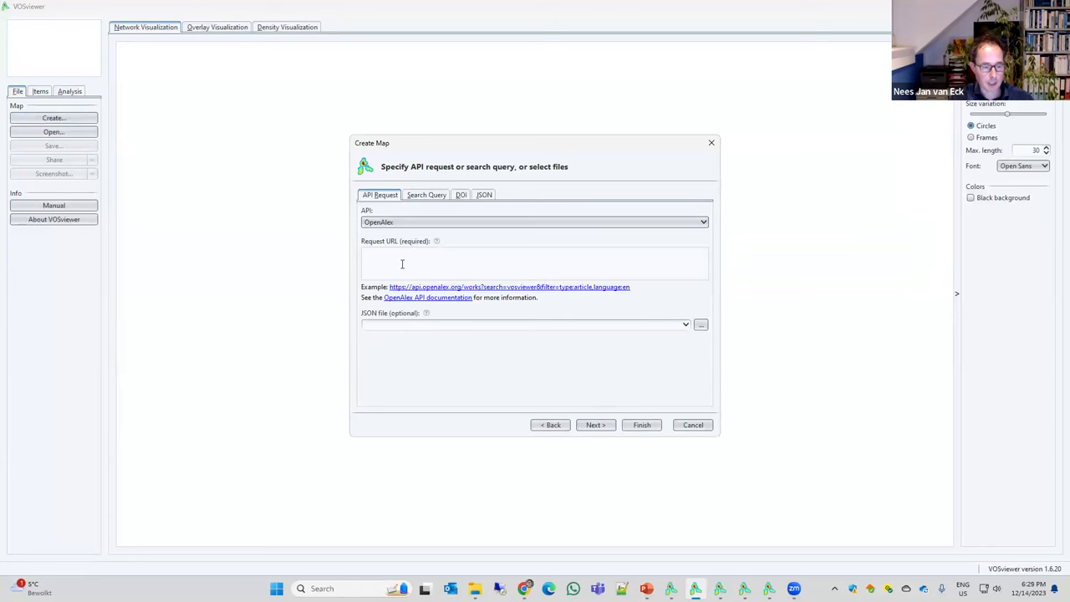
Step: Paste the copied URL as the OpenAlex API request, retrieve the documents, and accept all of them after checking the list
{"action": "left_click", "coordinate": [402, 260]}
{"action": "key", "text": "ctrl+v"}
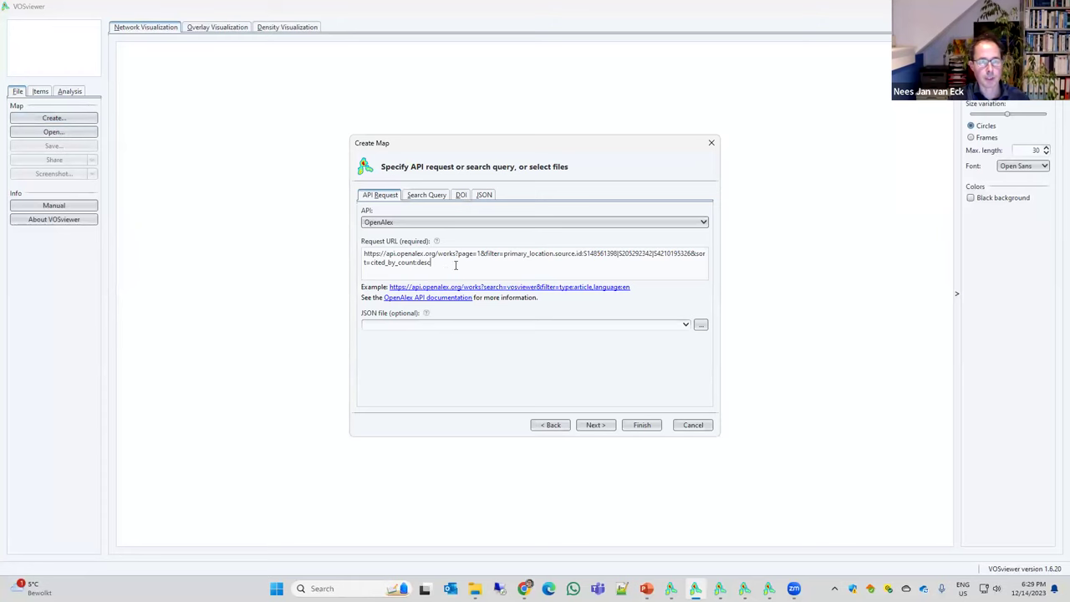
{"action": "left_click", "coordinate": [594, 424]}
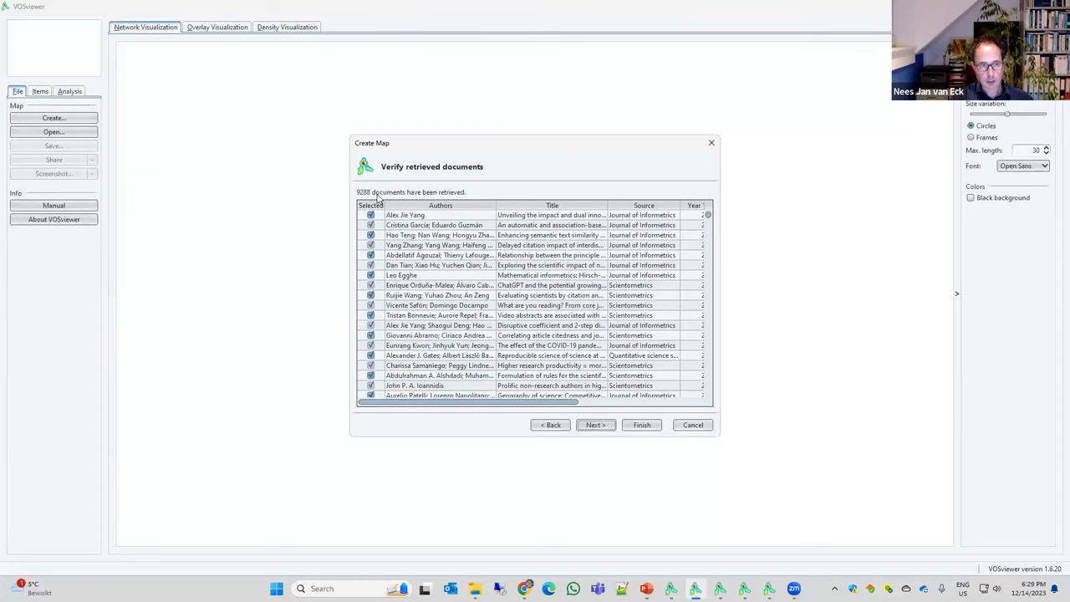
{"action": "left_click", "coordinate": [708, 236]}
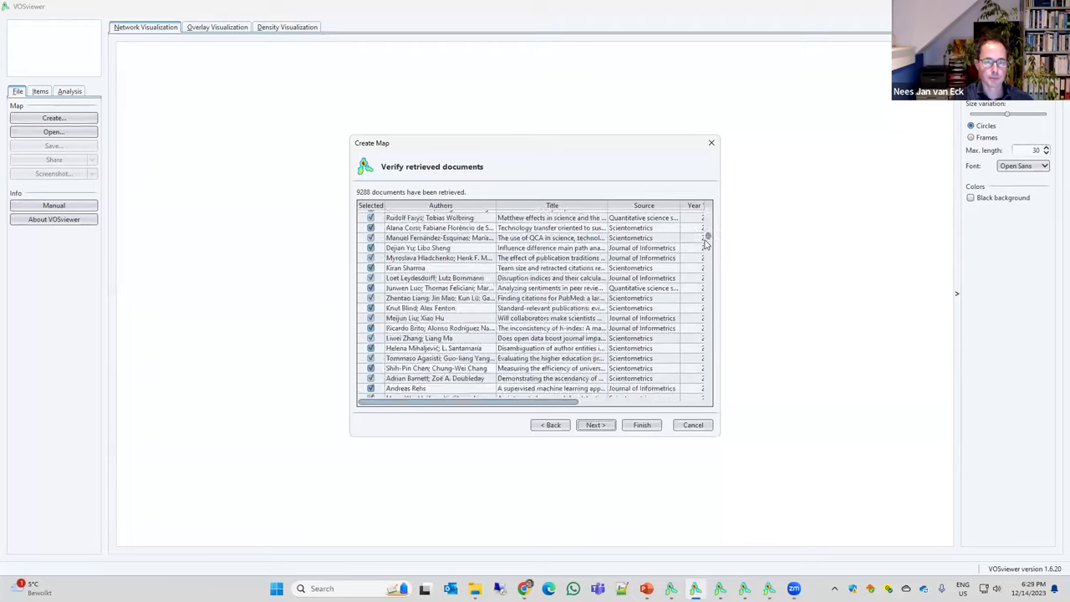
{"action": "left_click", "coordinate": [595, 425]}
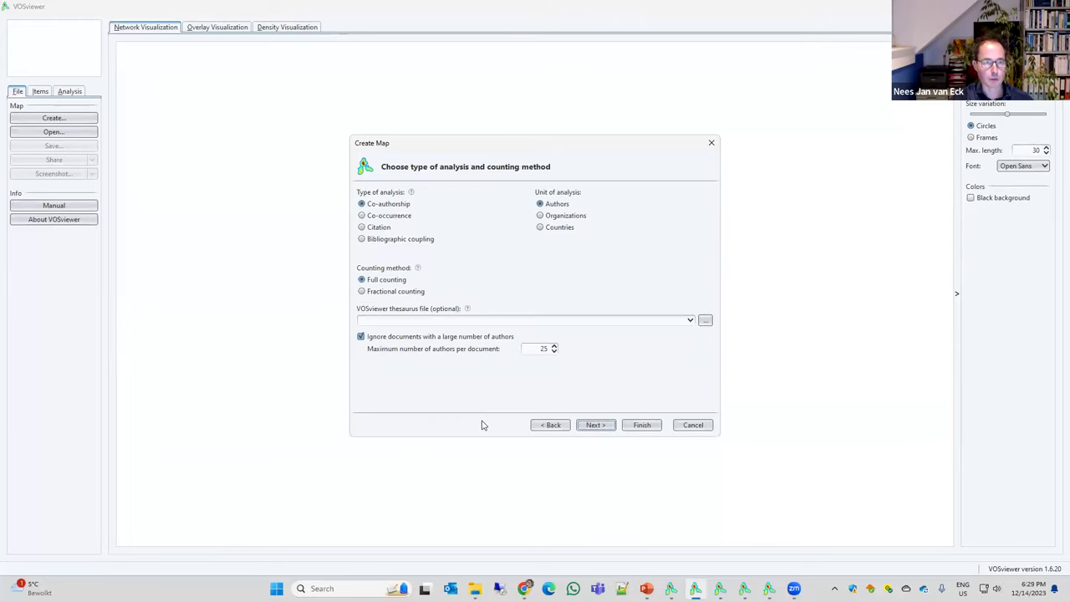
Step: Create a bibliographic coupling map of documents with full counting and a minimum of 100 citations, keeping only the largest set of connected items
{"action": "left_click", "coordinate": [372, 242]}
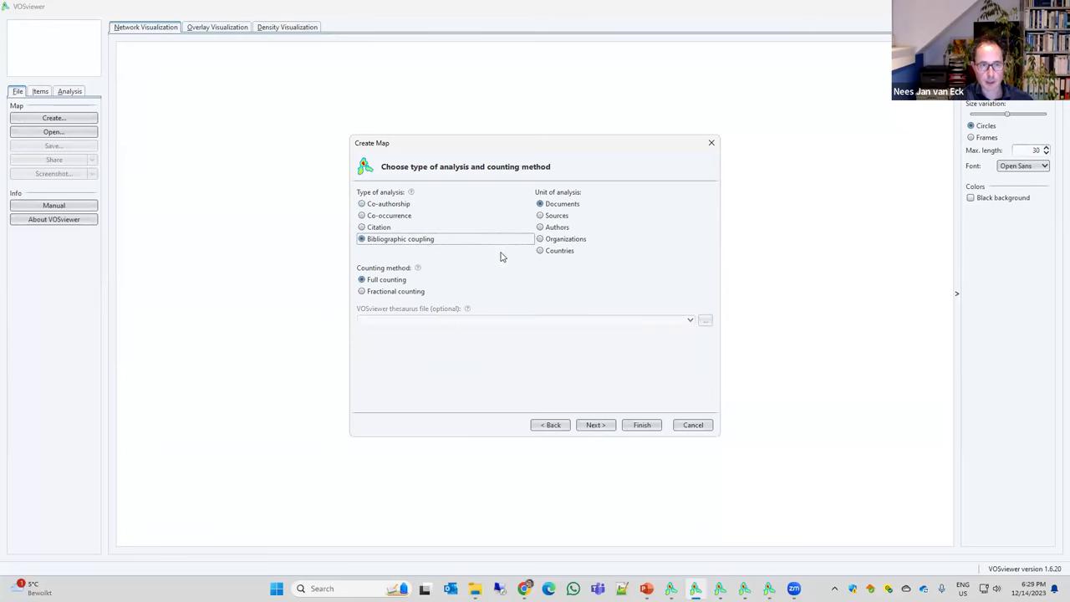
{"action": "left_click", "coordinate": [605, 424]}
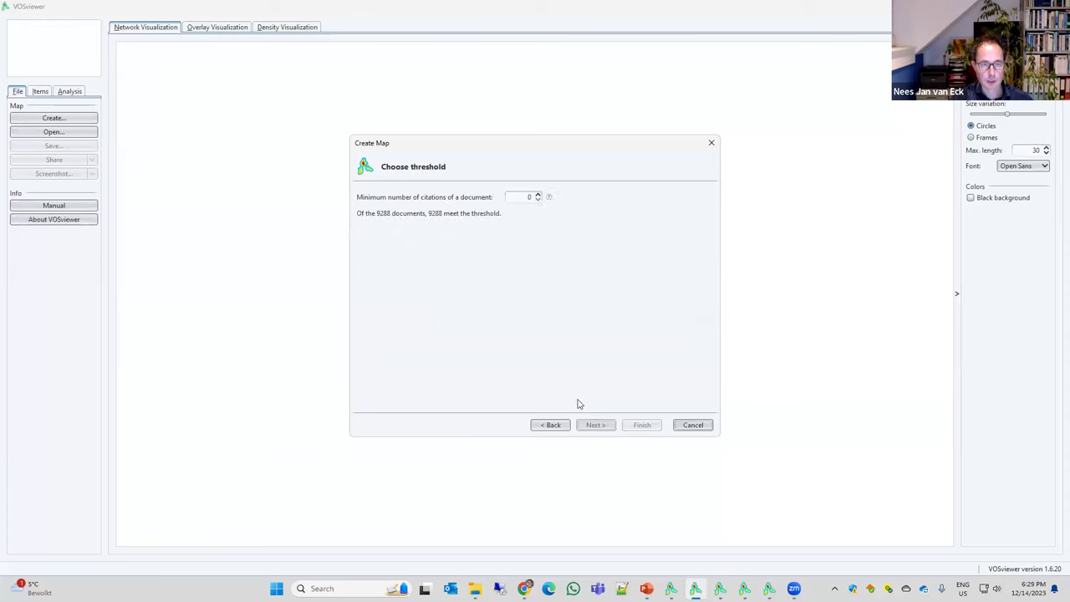
{"action": "double_click", "coordinate": [523, 196]}
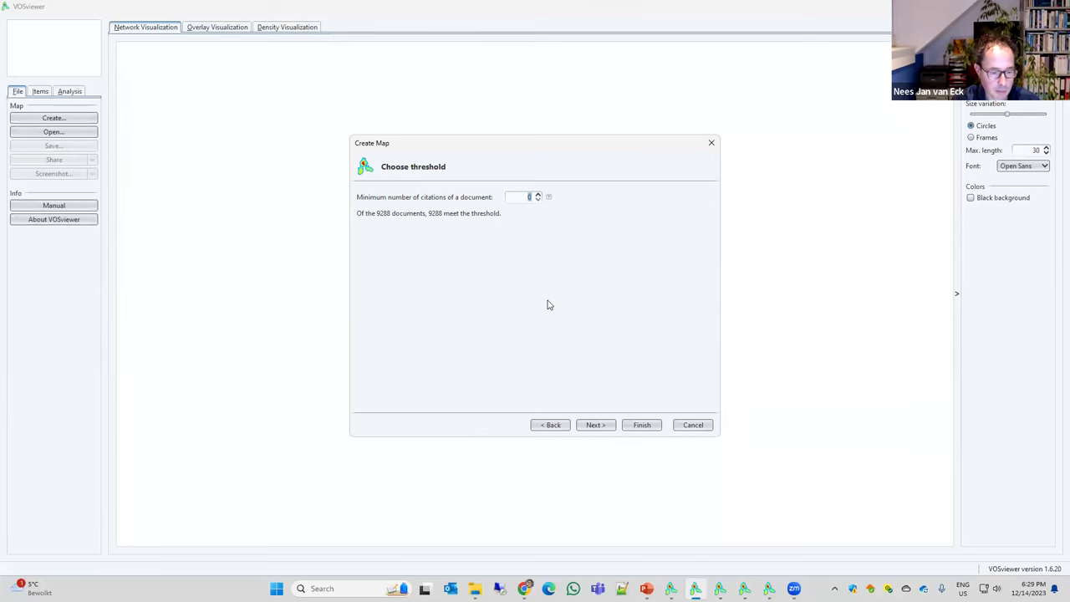
{"action": "key", "text": "Tab"}
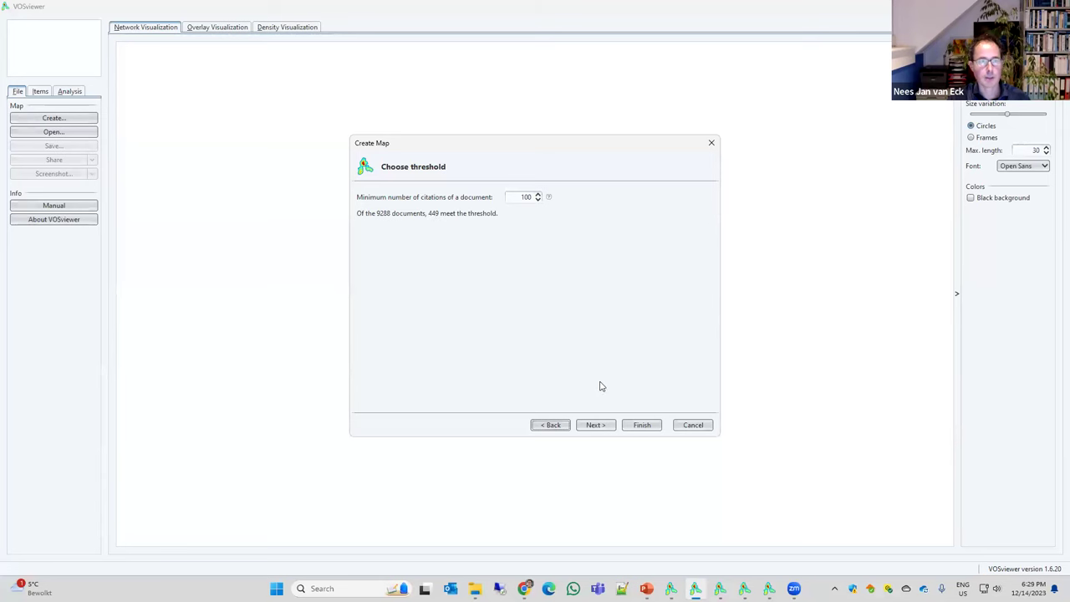
{"action": "left_click", "coordinate": [595, 425]}
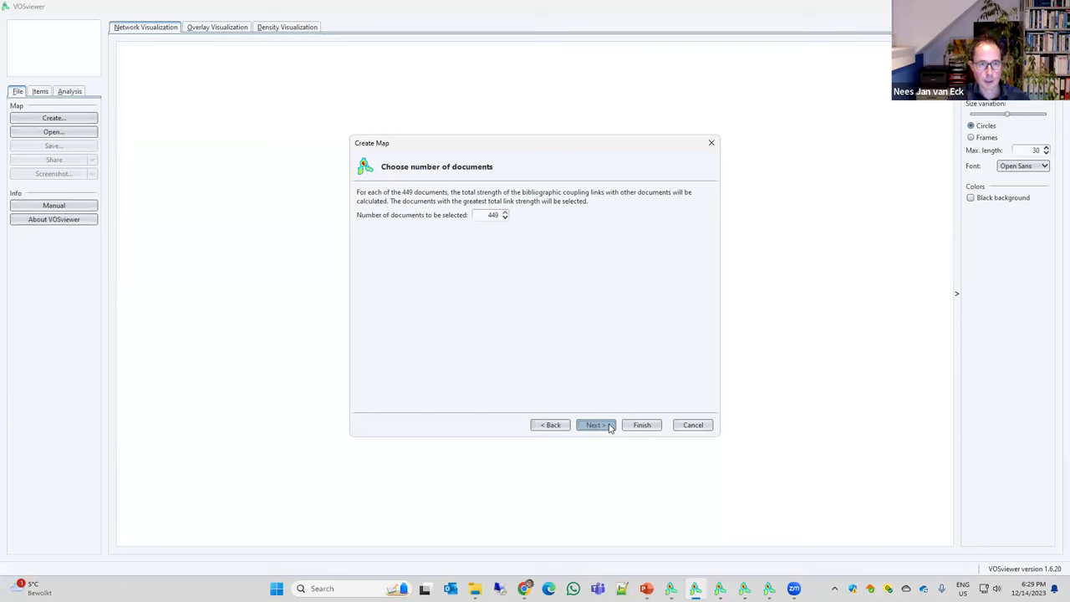
{"action": "left_click", "coordinate": [611, 426]}
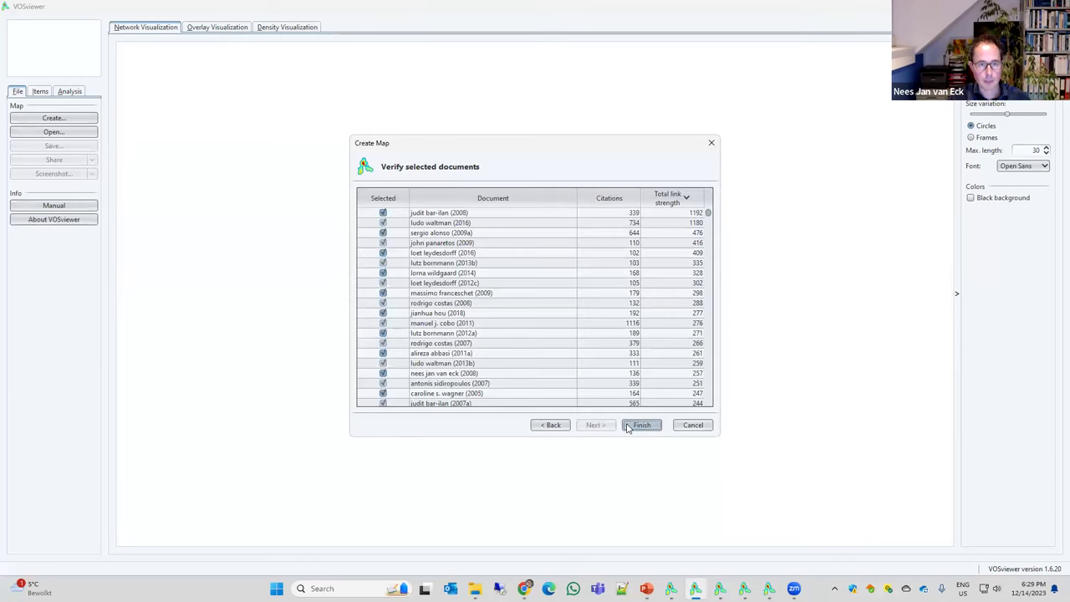
{"action": "left_click", "coordinate": [628, 427]}
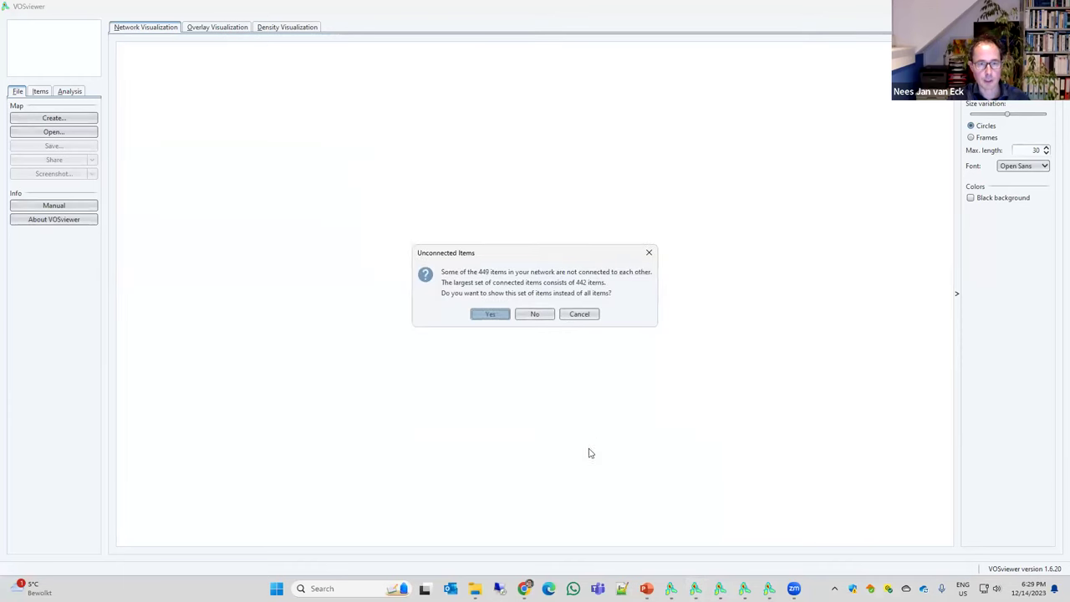
{"action": "left_click", "coordinate": [502, 315]}
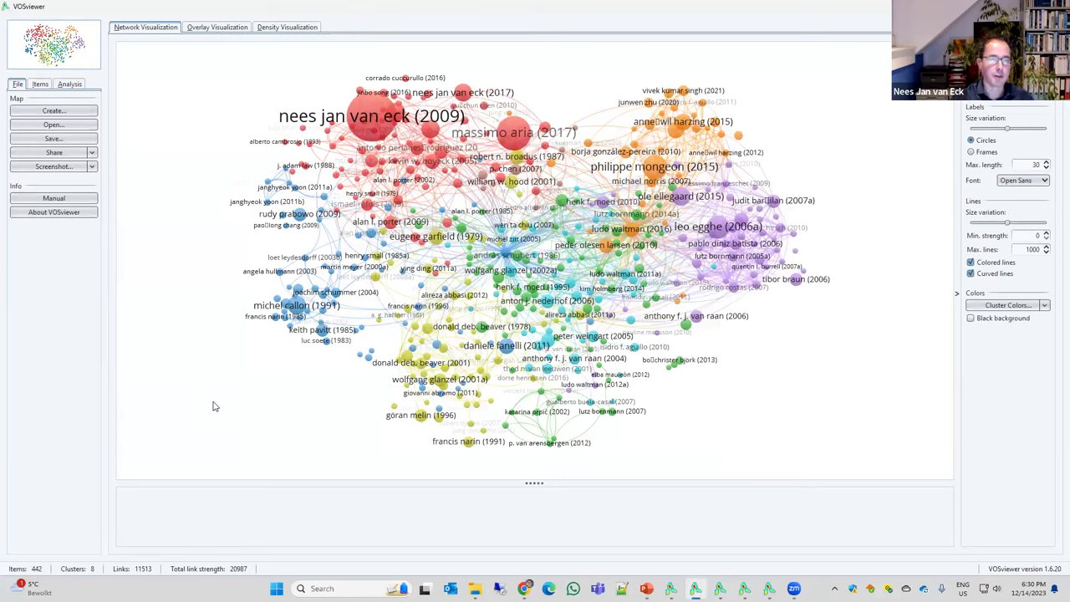
Step: Inspect the publication details and coupling links of prominent documents in the red, purple and blue clusters of the map
{"action": "mouse_move", "coordinate": [368, 133]}
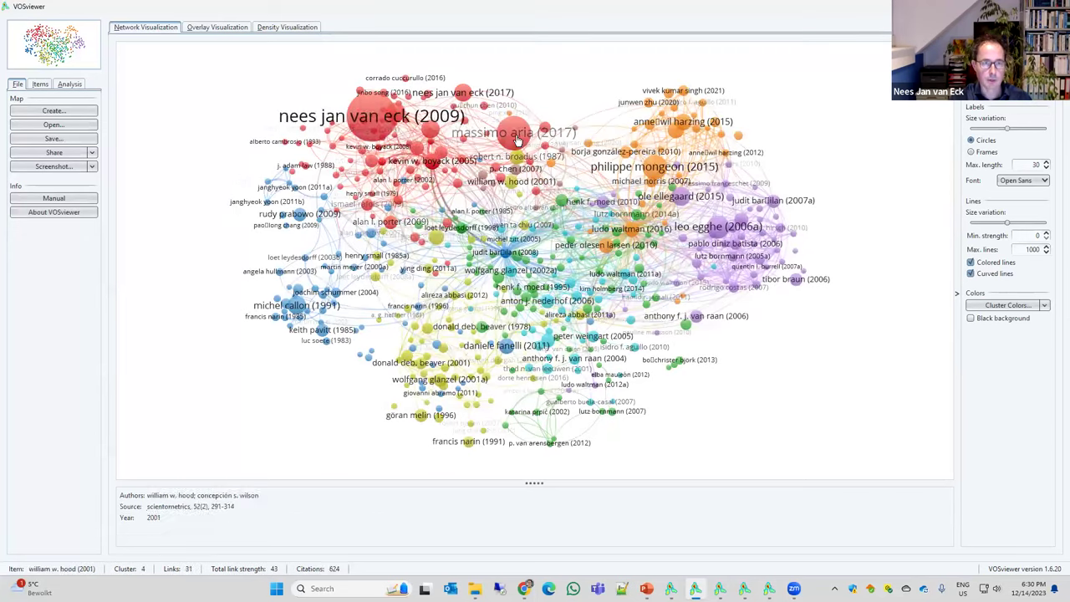
{"action": "mouse_move", "coordinate": [511, 142]}
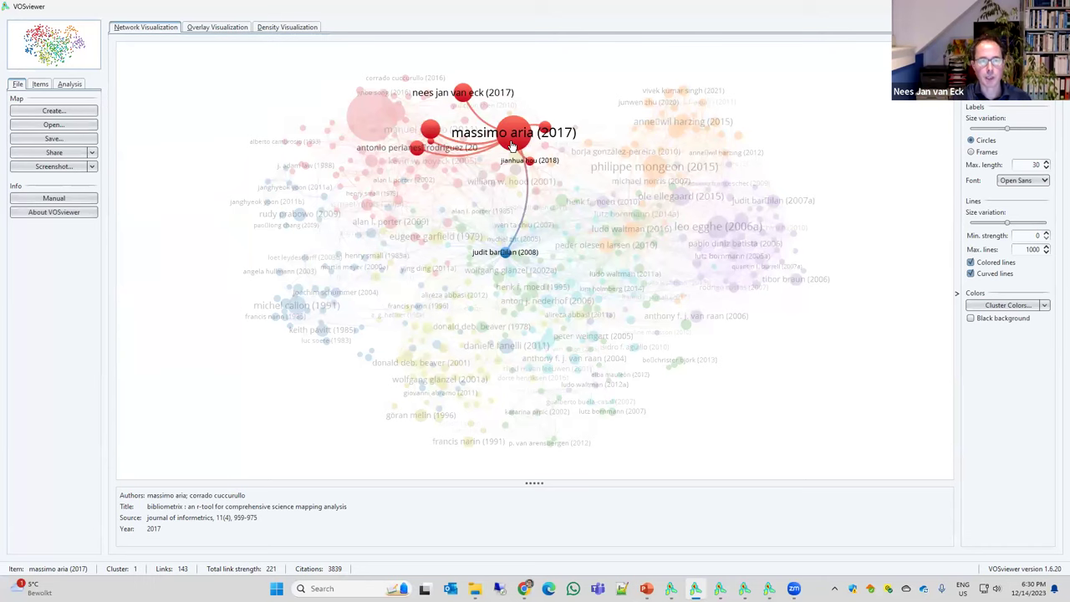
{"action": "mouse_move", "coordinate": [430, 162]}
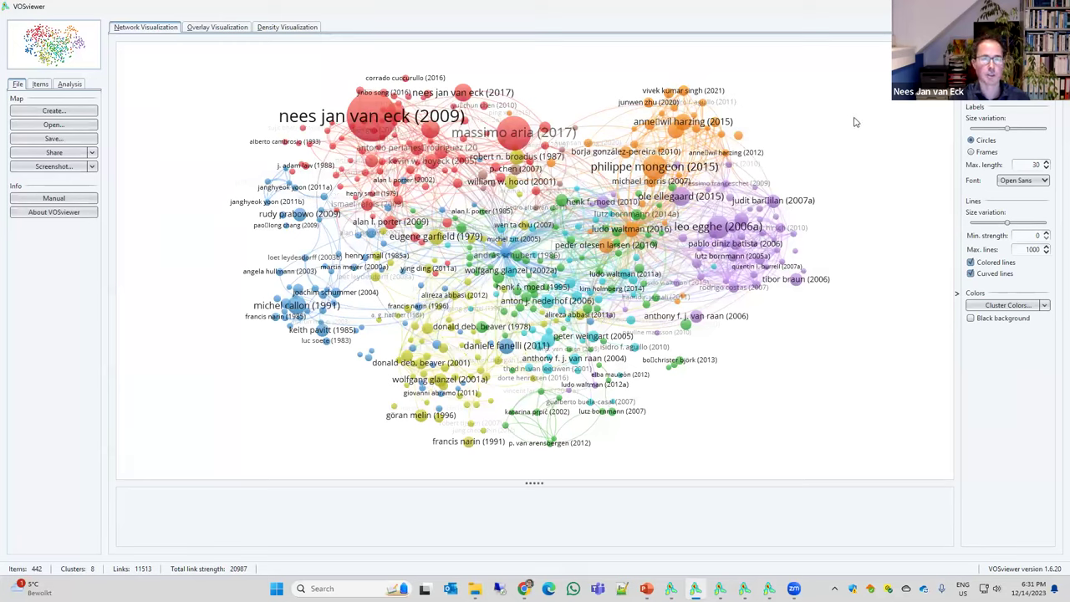
{"action": "mouse_move", "coordinate": [721, 231]}
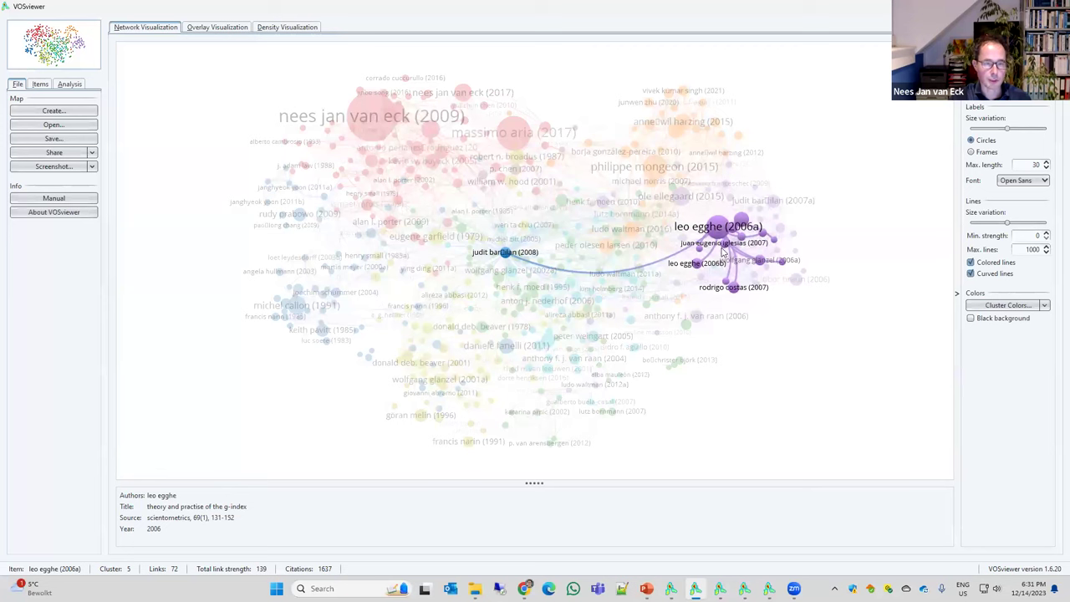
{"action": "mouse_move", "coordinate": [730, 261]}
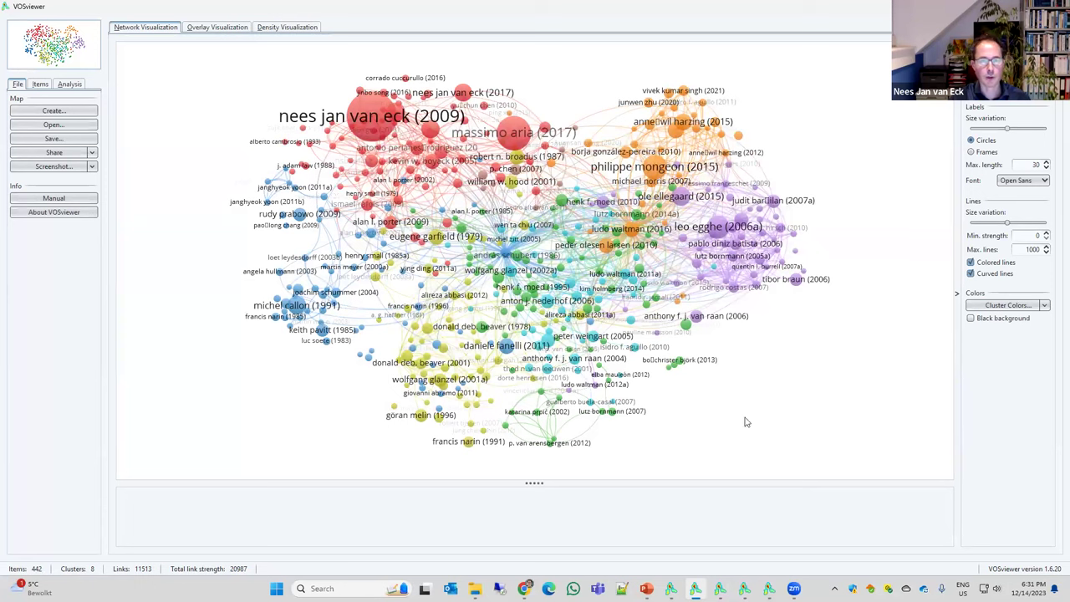
{"action": "mouse_move", "coordinate": [501, 256]}
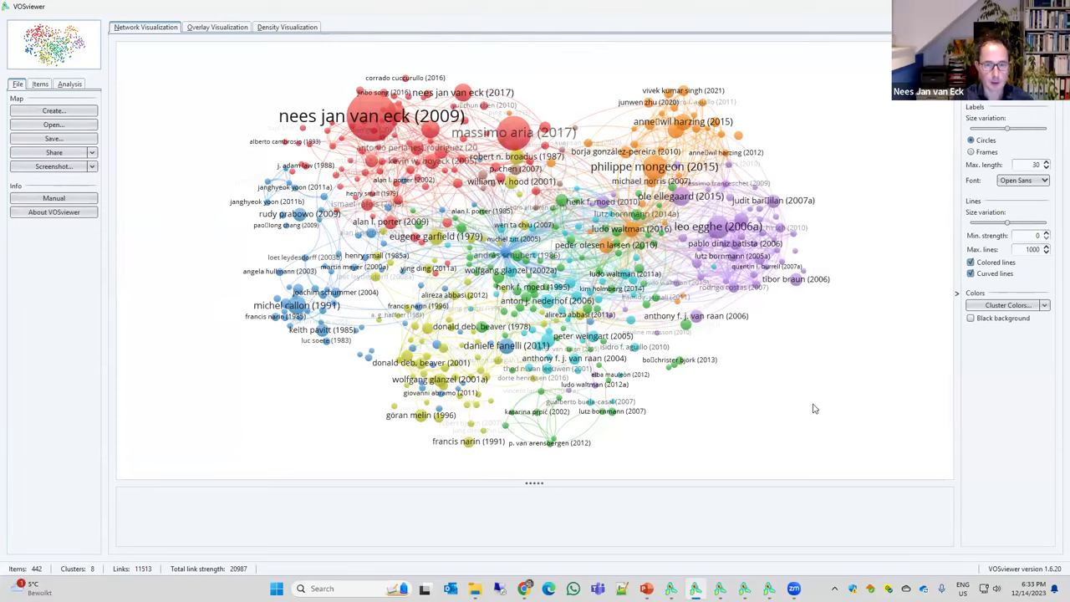
Step: Switch to another empty VOSviewer window and start a map based on text data, with the data downloaded through an API
{"action": "left_click", "coordinate": [720, 589]}
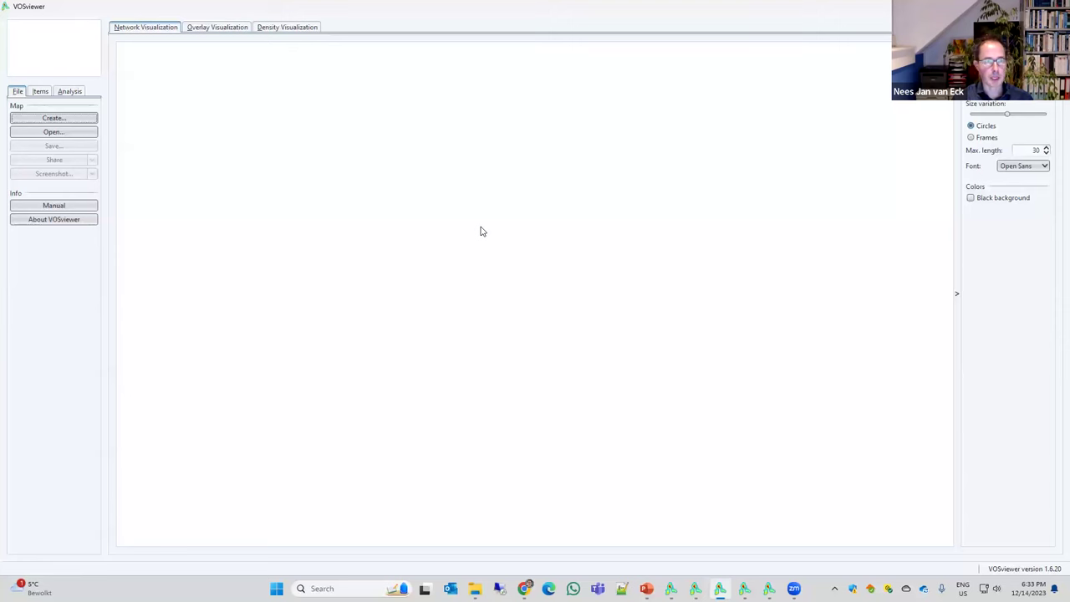
{"action": "left_click", "coordinate": [81, 122]}
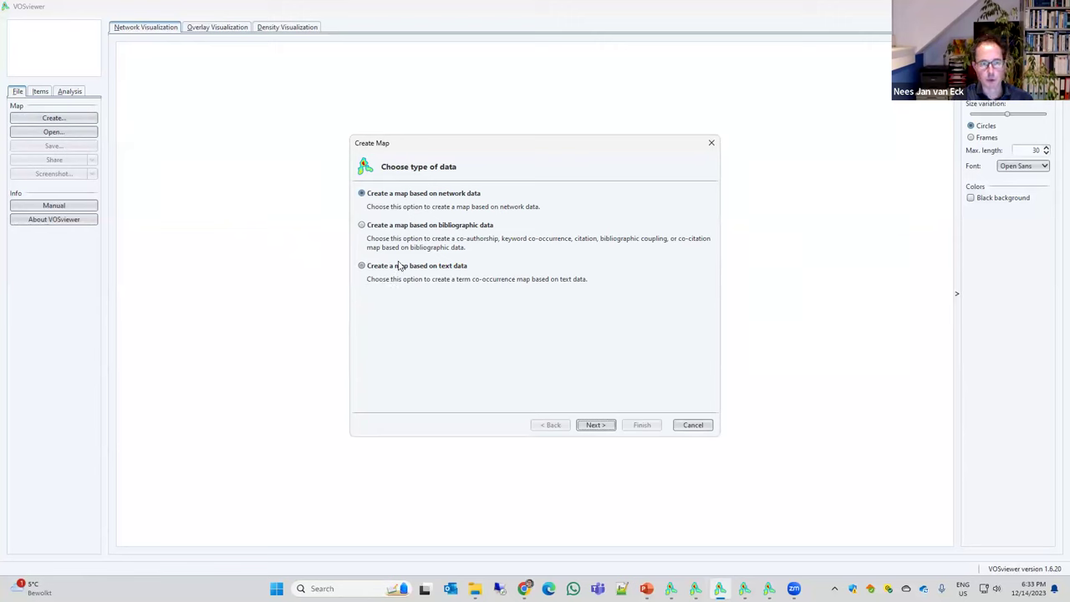
{"action": "left_click", "coordinate": [392, 272]}
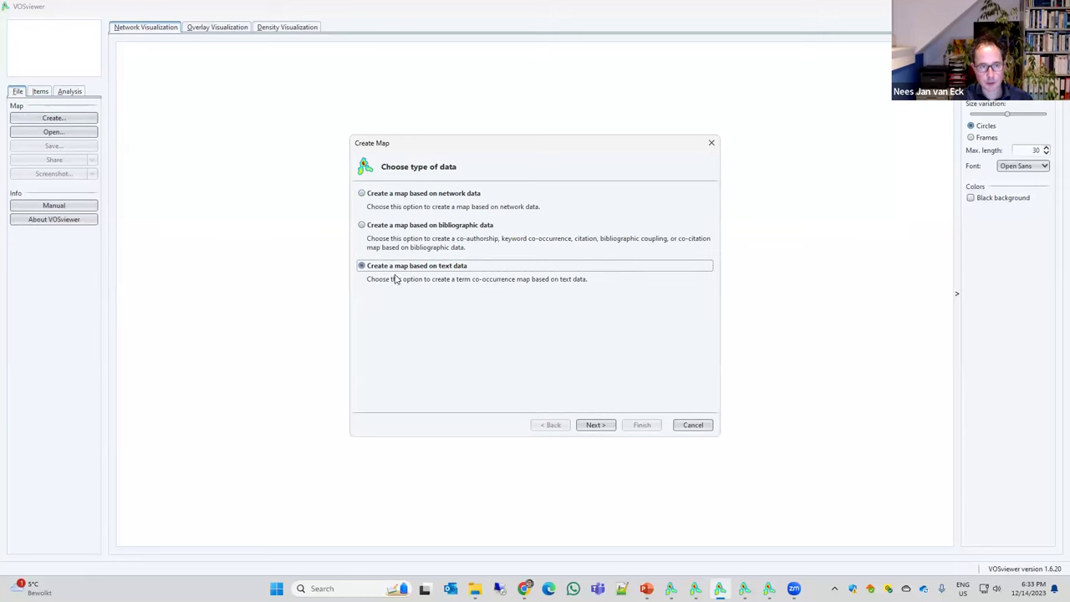
{"action": "left_click", "coordinate": [589, 424]}
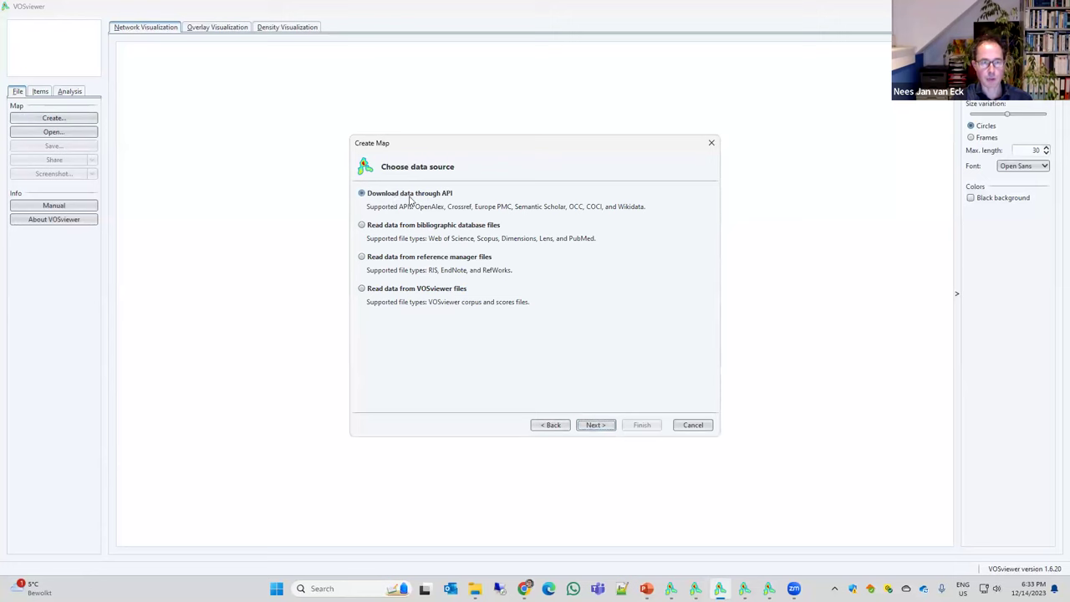
{"action": "left_click", "coordinate": [594, 423]}
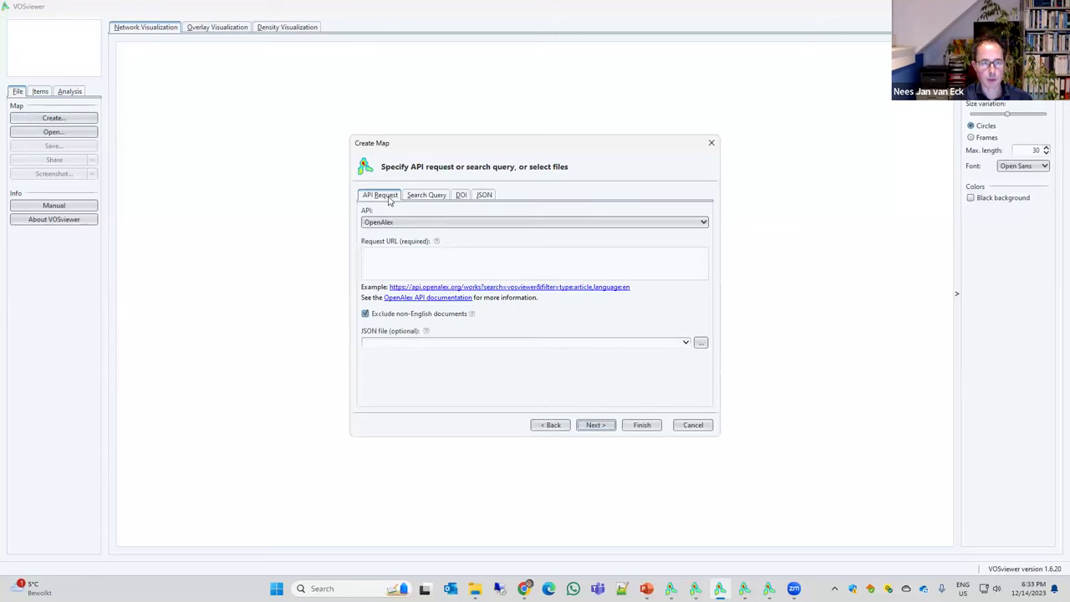
Step: Start an OpenAlex search query on text in the document titles
{"action": "left_click", "coordinate": [419, 197]}
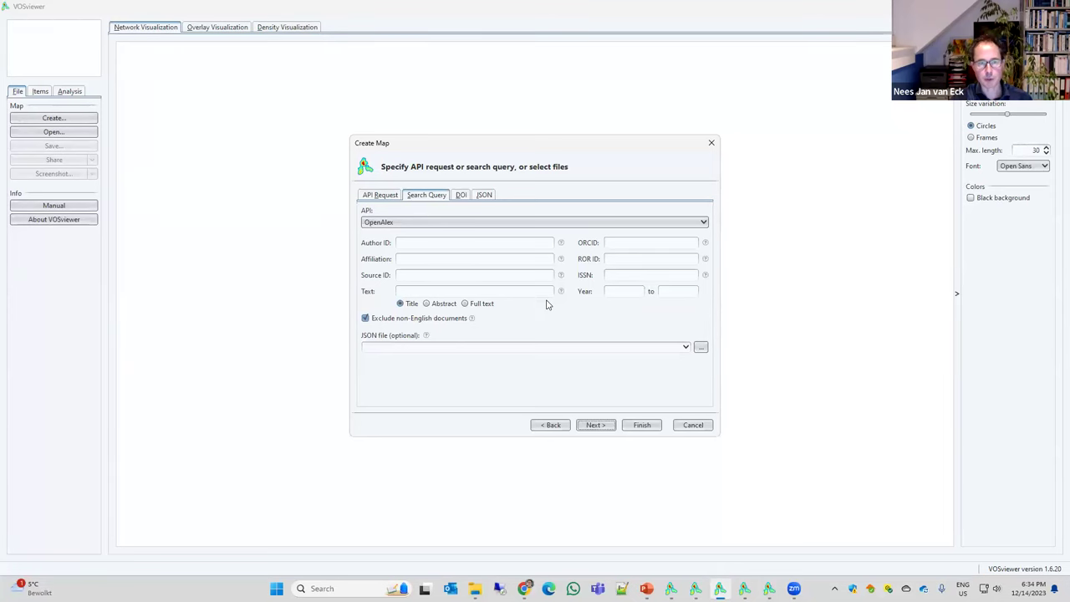
{"action": "left_click", "coordinate": [452, 291]}
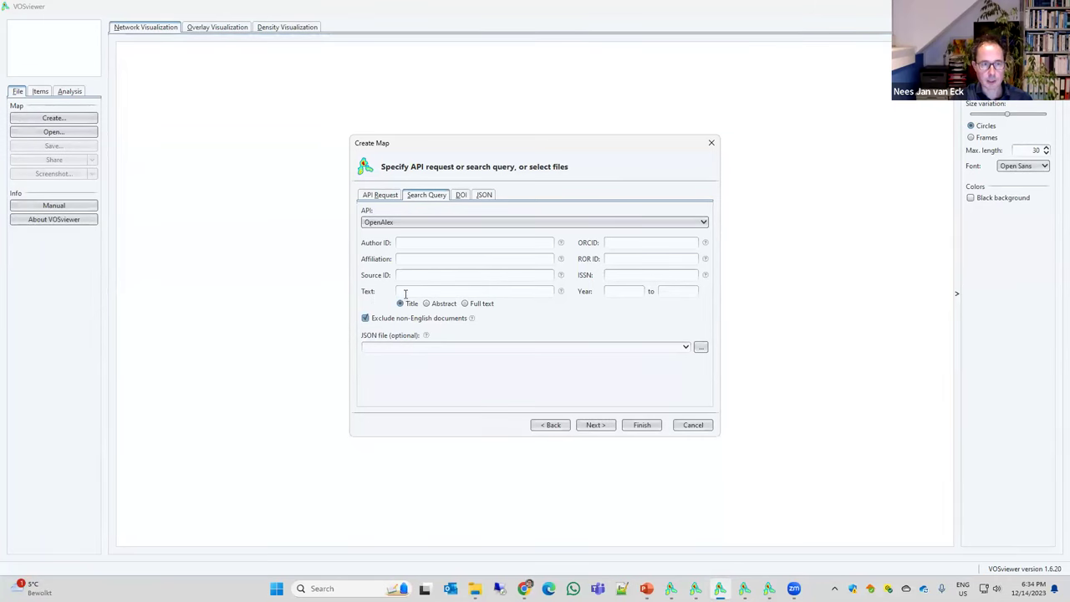